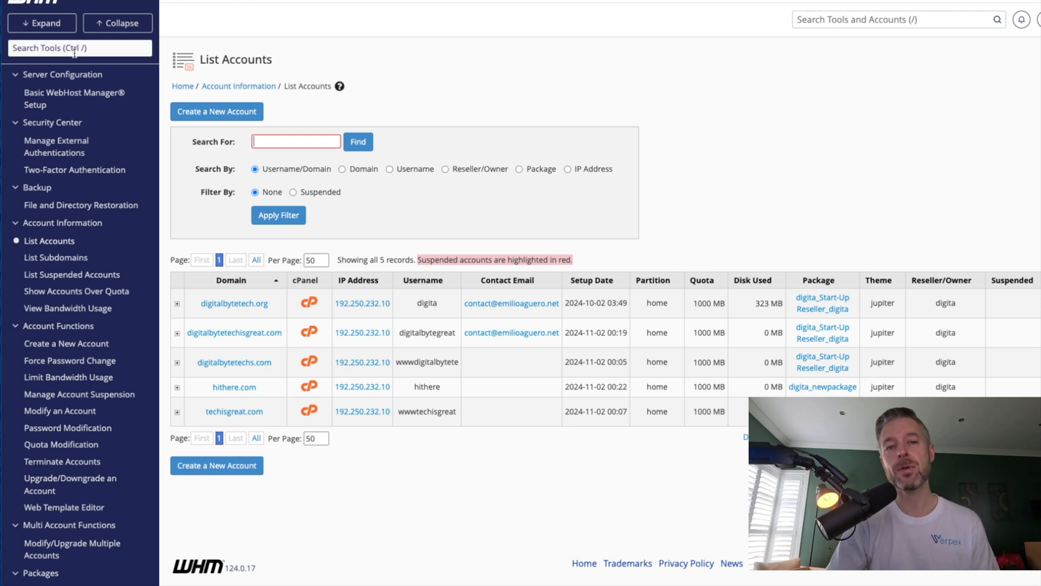
Open the form for creating a new account and look through the packages that can be assigned to it
click(215, 466)
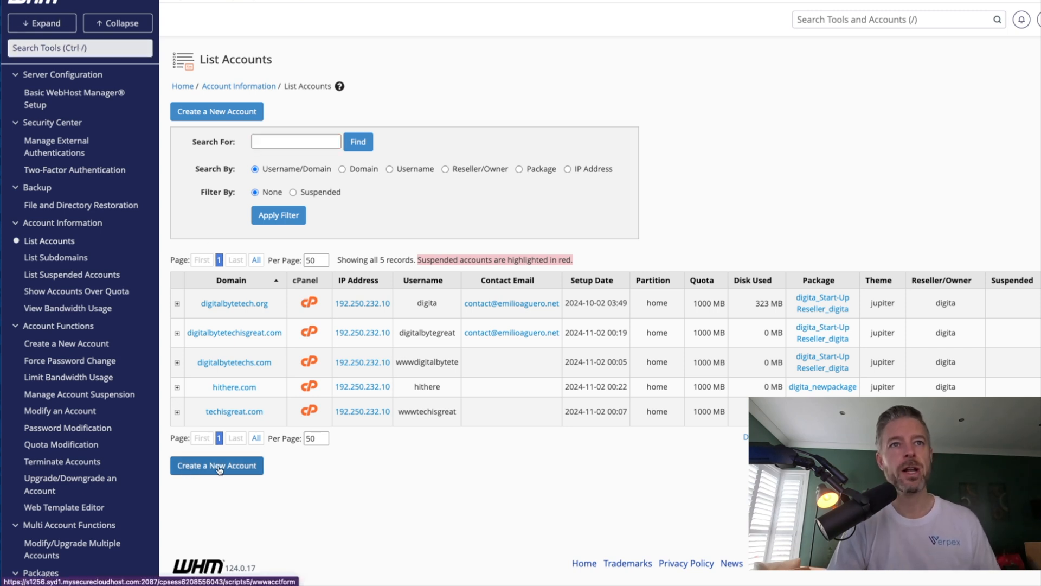
scroll(277, 258, down, 5)
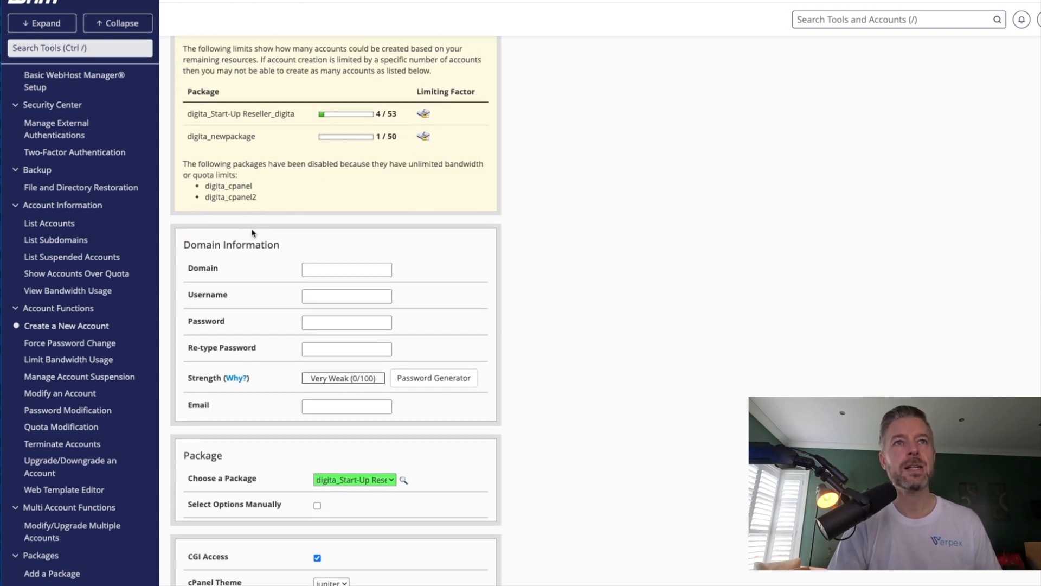
scroll(260, 244, down, 2)
scroll(260, 248, down, 1)
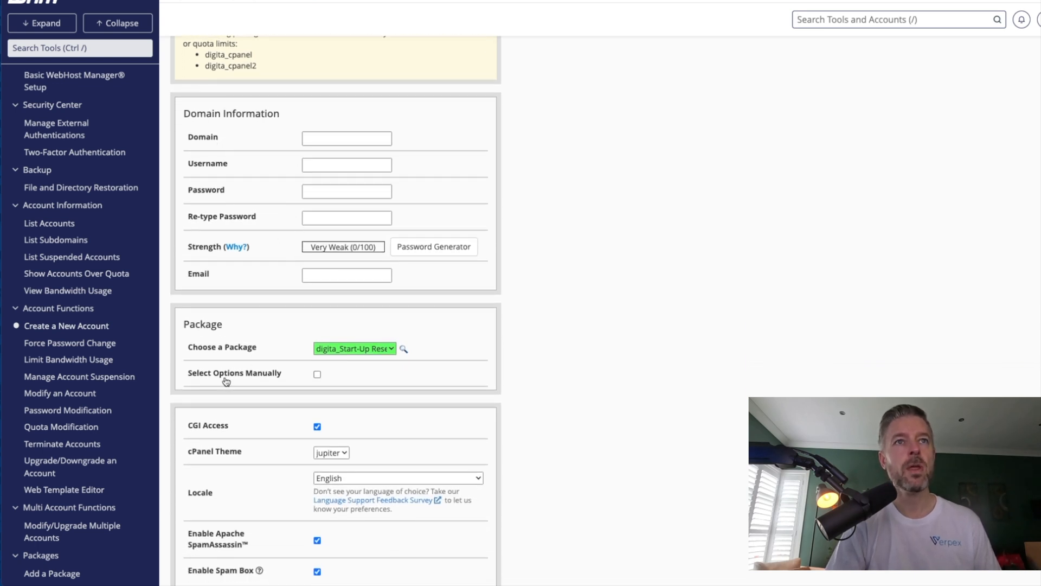
click(364, 353)
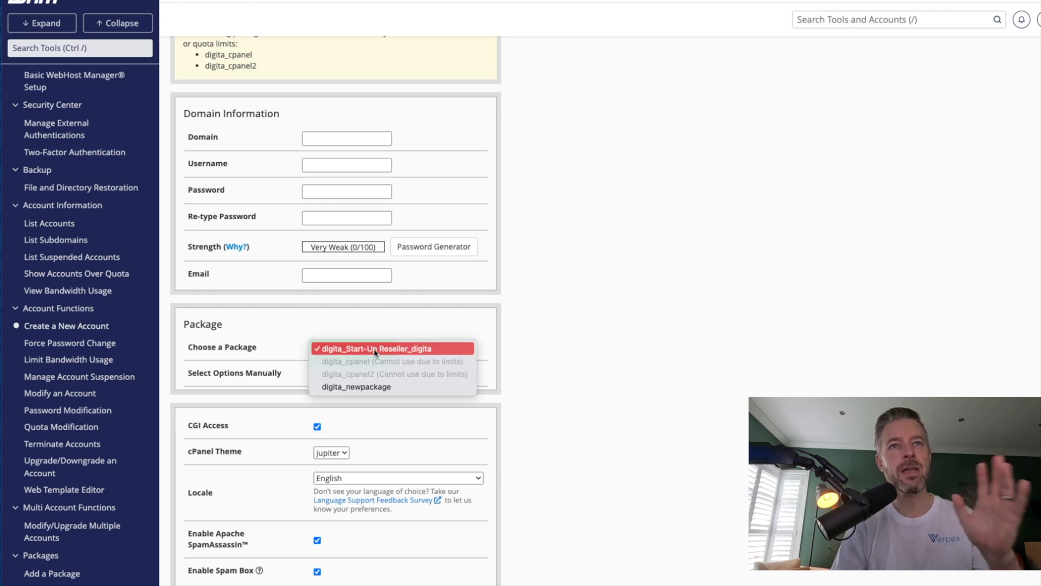
click(373, 348)
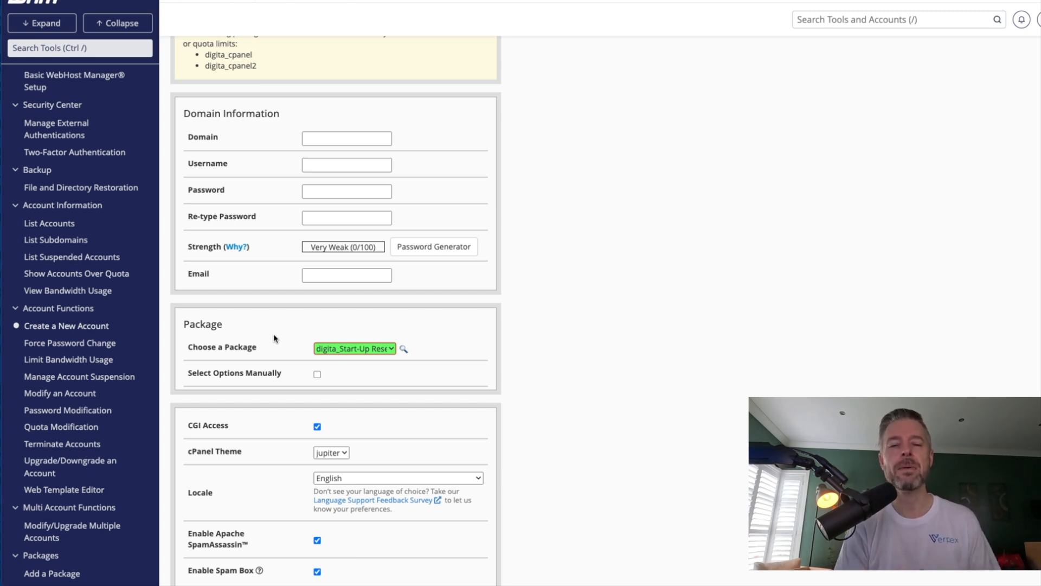
Turn on manual option selection and saving the settings as a package for the new account, and review the manual resource options
click(317, 374)
click(317, 406)
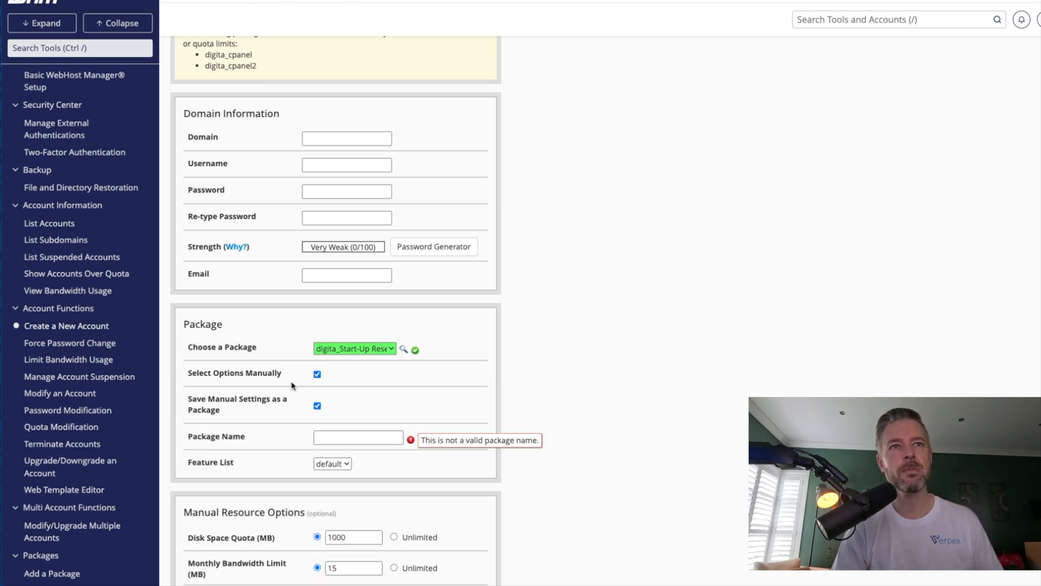
scroll(292, 386, down, 1)
click(331, 410)
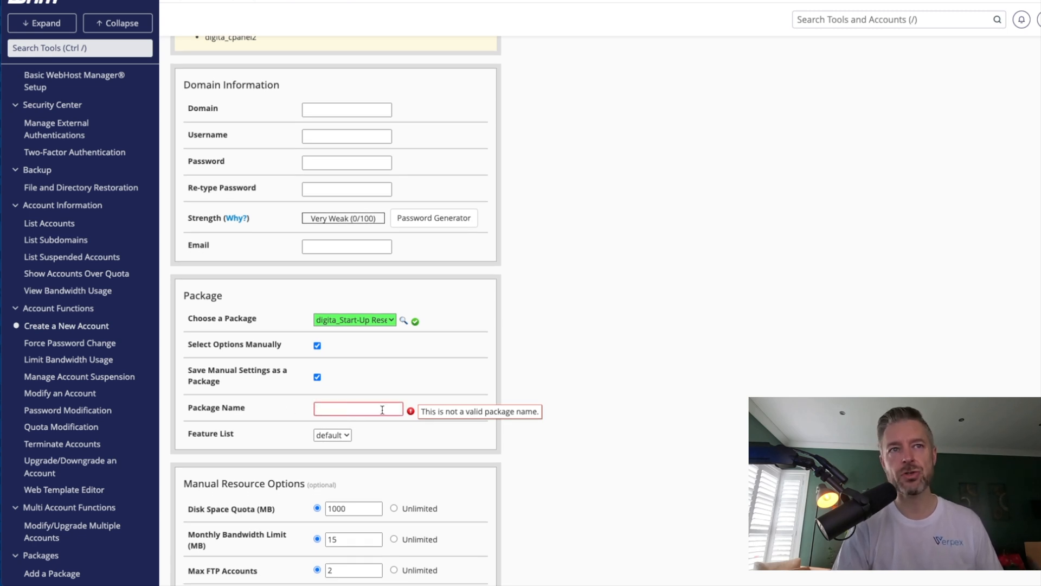
scroll(320, 325, down, 10)
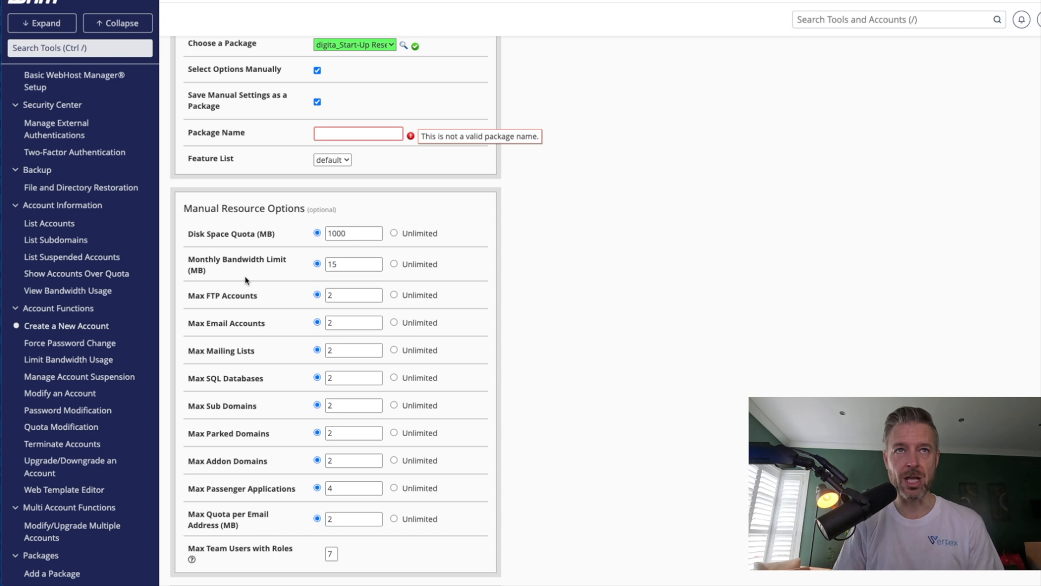
scroll(342, 418, up, 2)
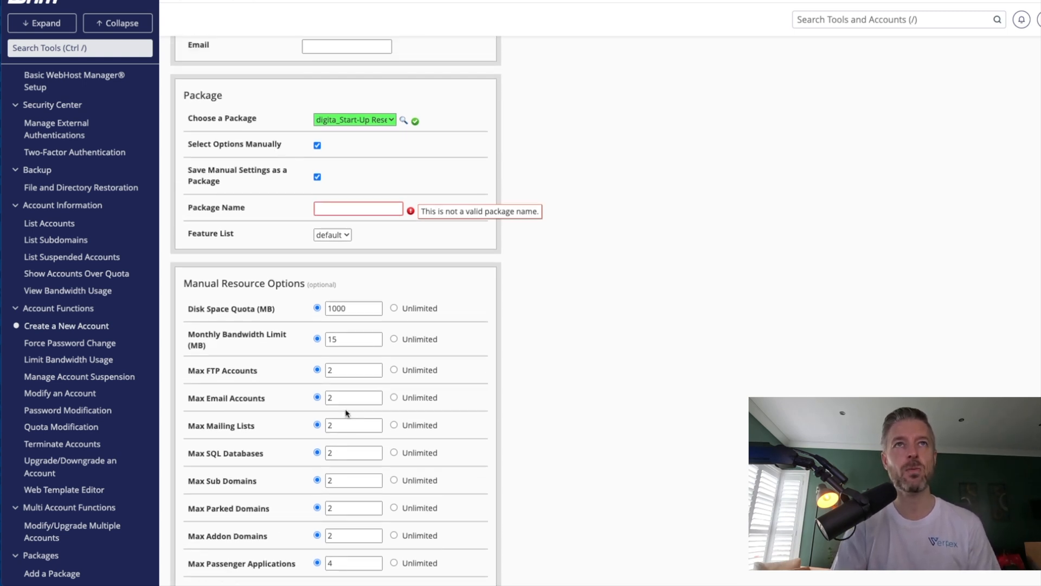
scroll(346, 414, up, 2)
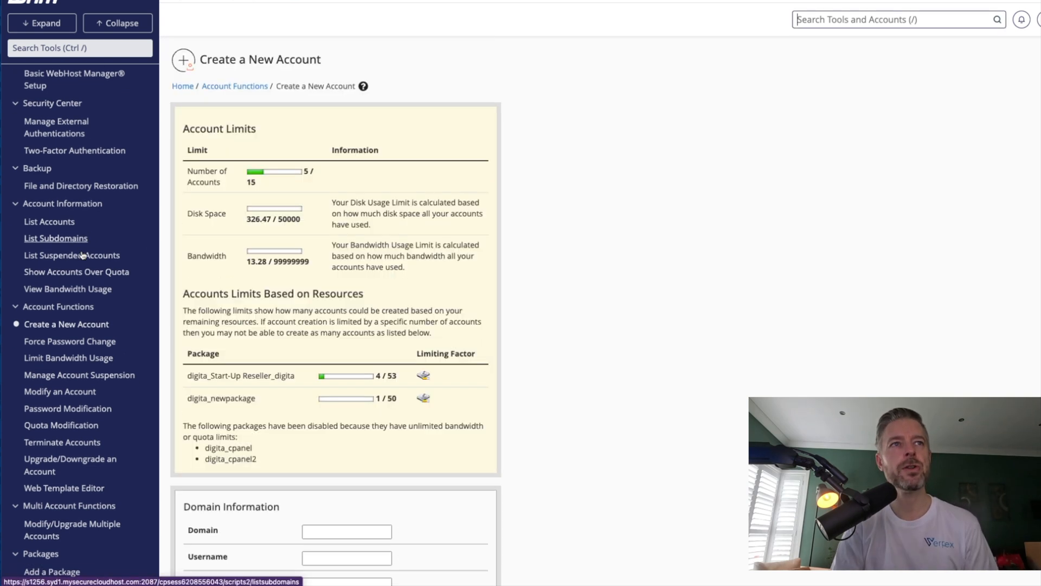
Open the existing package digita_Start-Up Reseller_digita for editing to view its resource limits
scroll(87, 255, down, 5)
scroll(92, 253, down, 2)
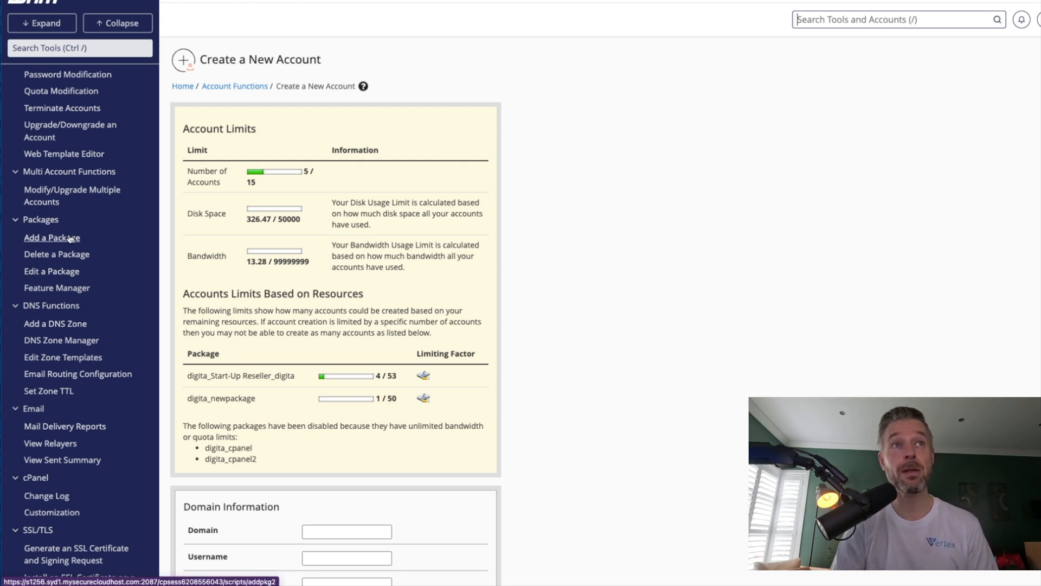
click(64, 274)
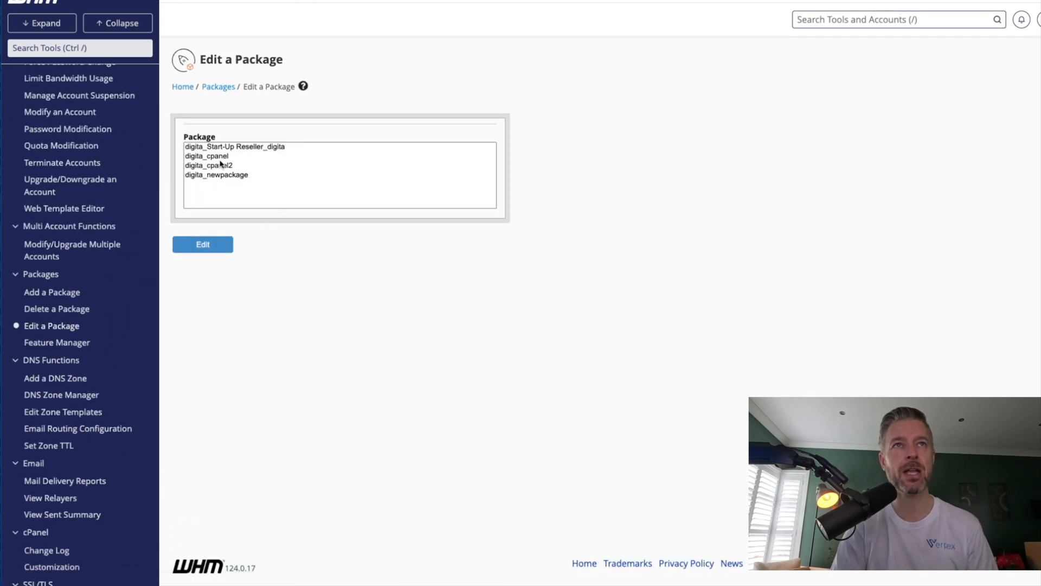
click(254, 146)
click(200, 249)
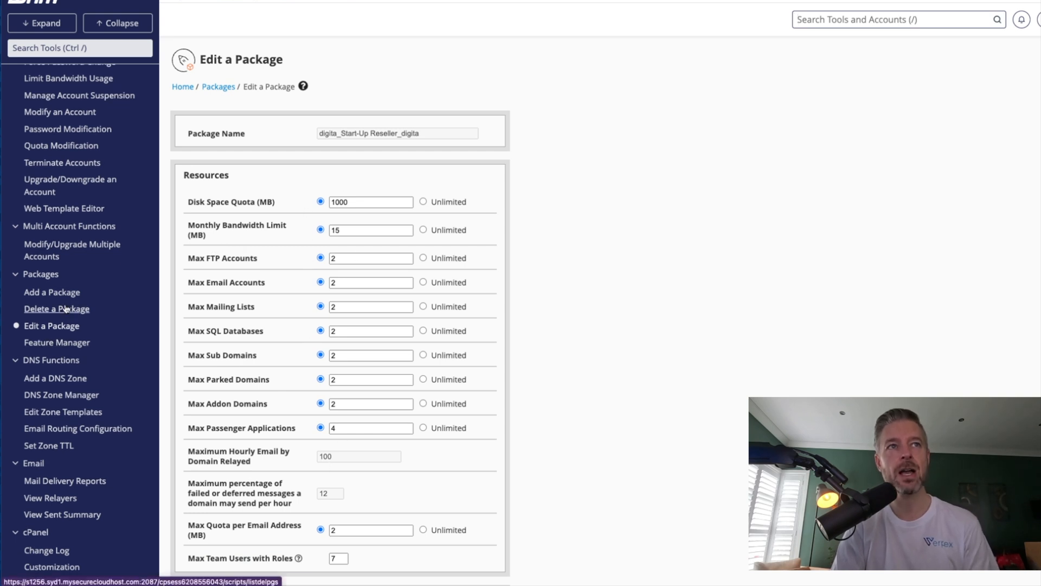
Start adding a new package and name it CustomersInUS
click(52, 293)
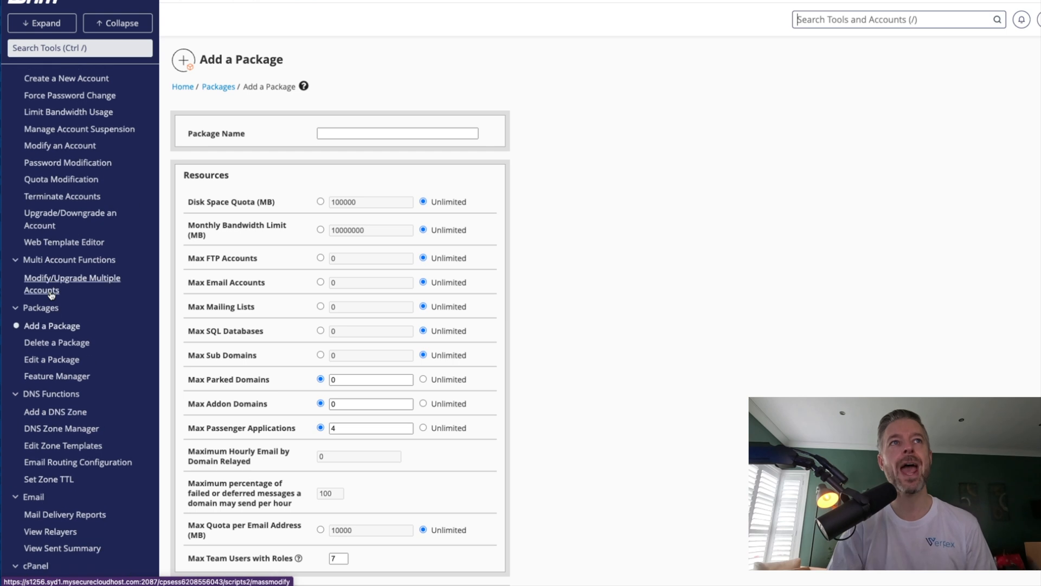
click(346, 132)
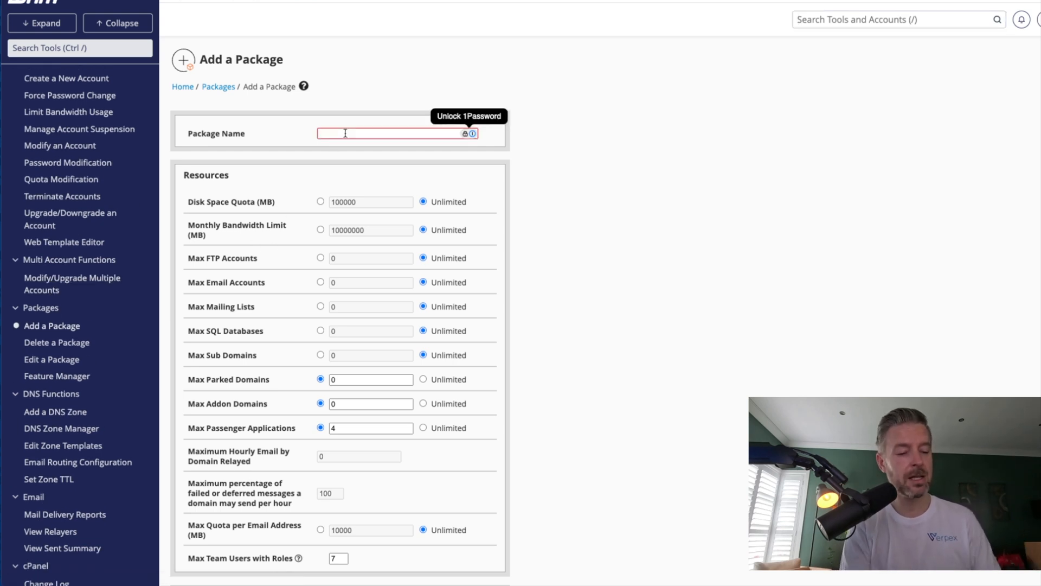
text(CustomersInUS)
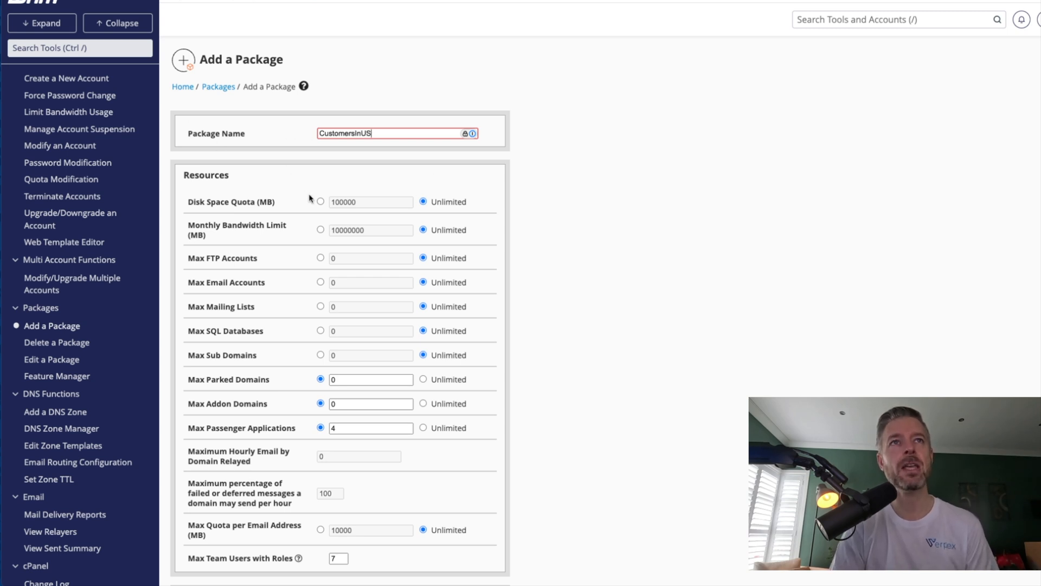
Limit the package's disk space quota to 10000 MB and its monthly bandwidth to 10000000 MB
click(320, 202)
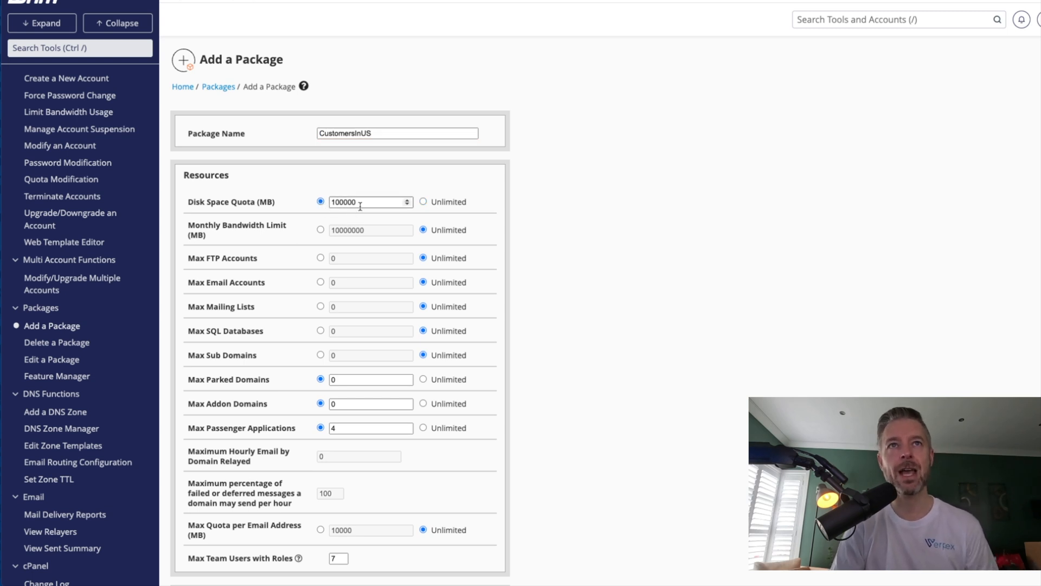
click(424, 202)
click(321, 202)
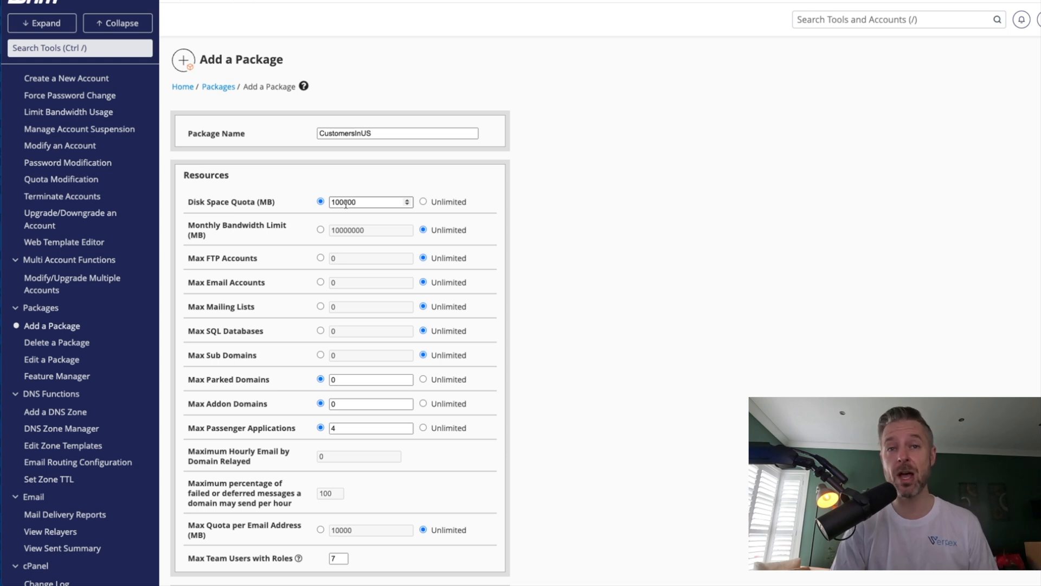
click(371, 205)
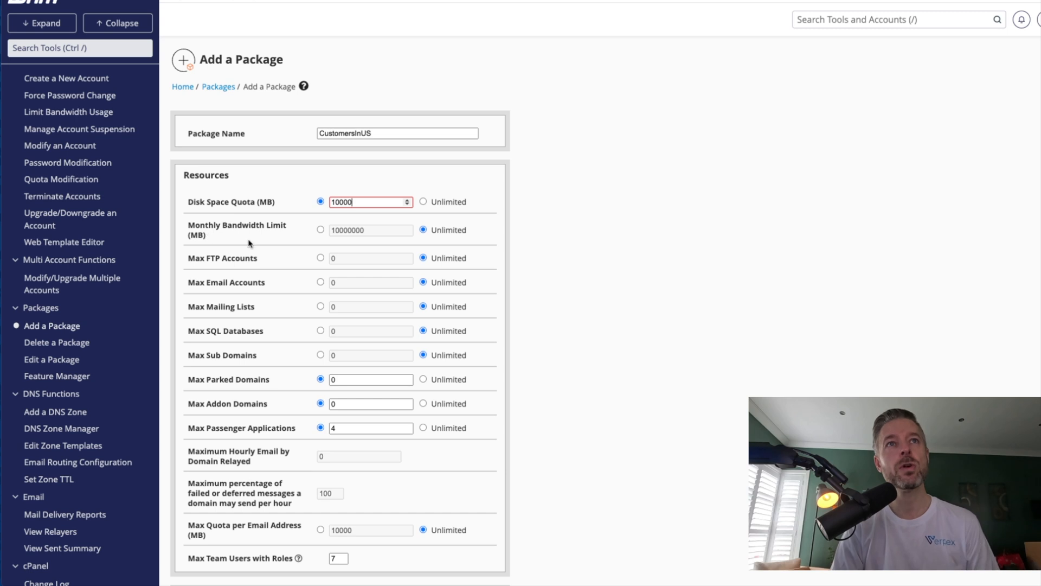
click(320, 230)
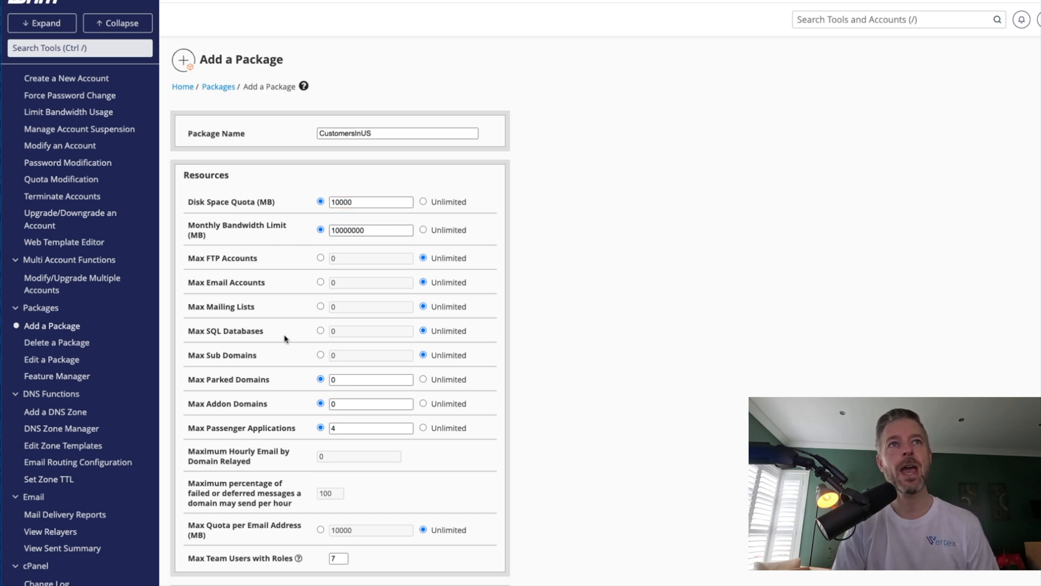
Limit the package to 3 FTP accounts and 5 email accounts
click(320, 259)
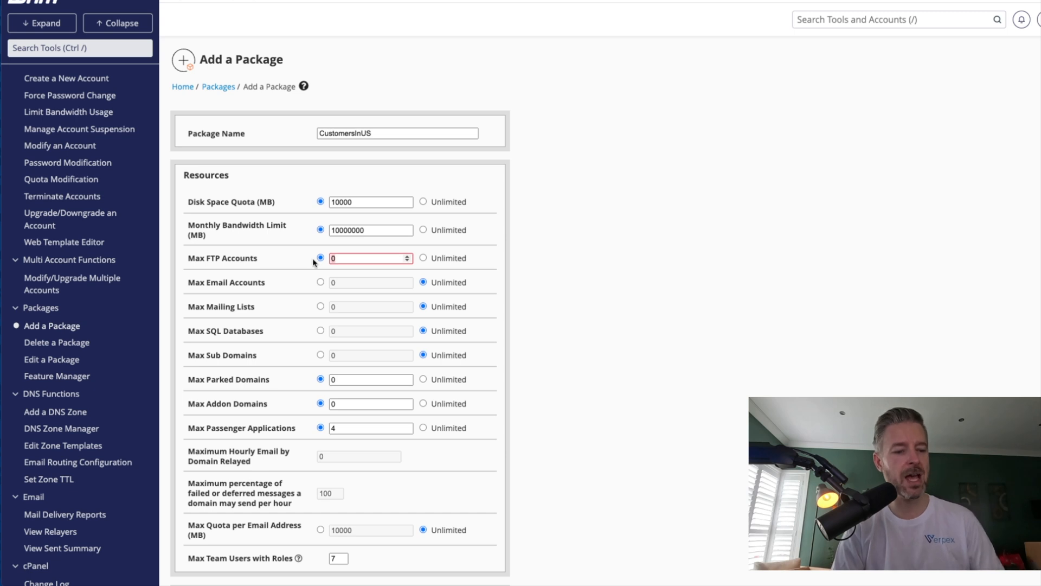
text(3)
click(321, 282)
text(5)
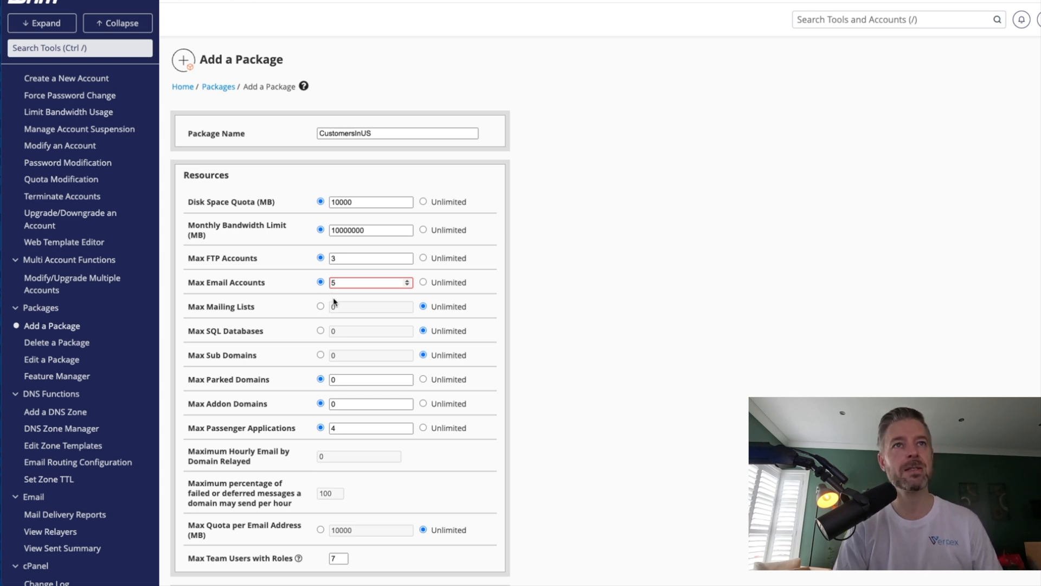
Limit the package to 2 SQL databases and 10 sub domains
click(321, 331)
text(2)
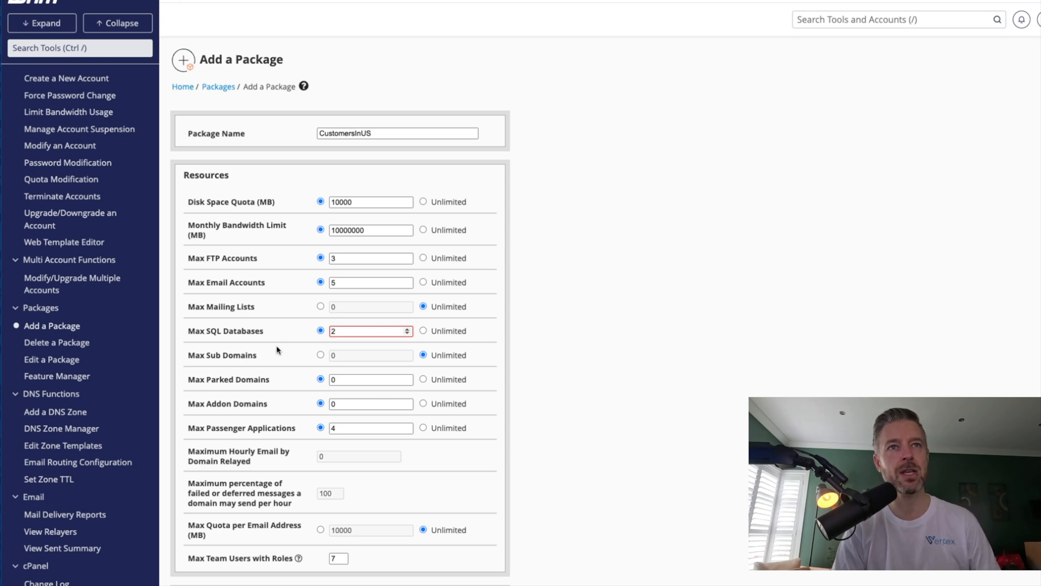
scroll(239, 363, down, 2)
click(321, 292)
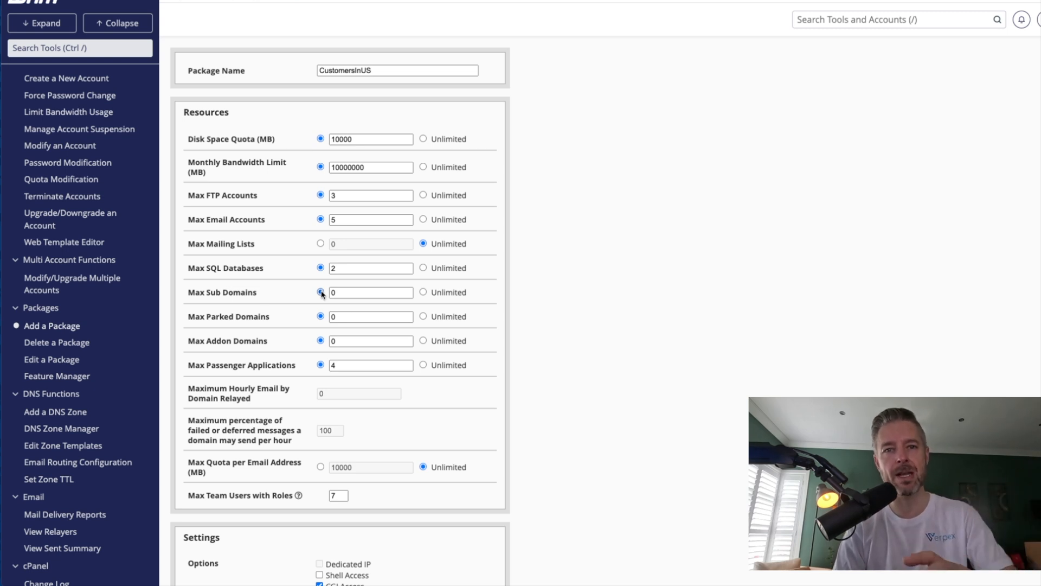
click(320, 293)
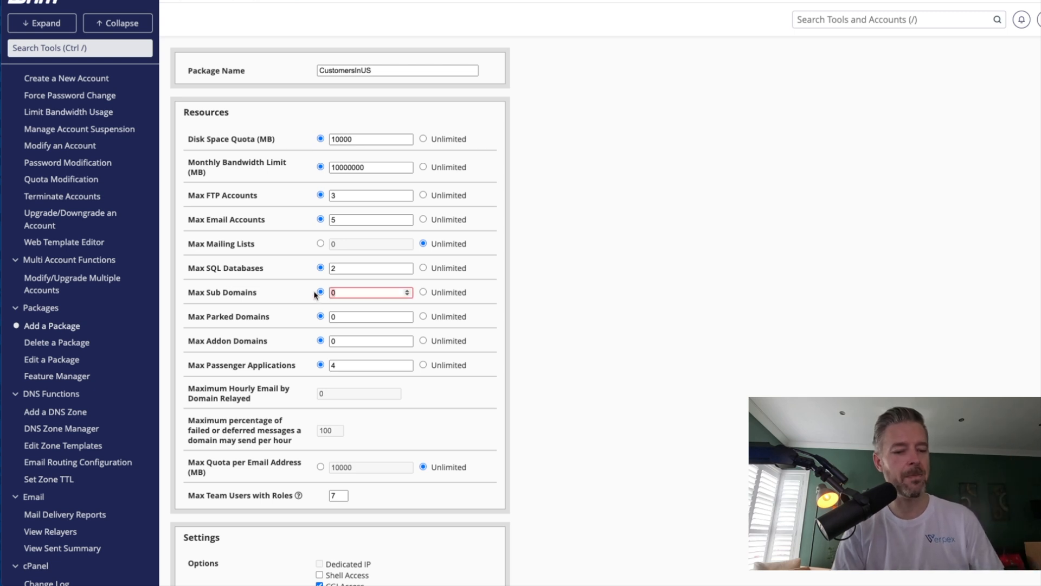
text(1)
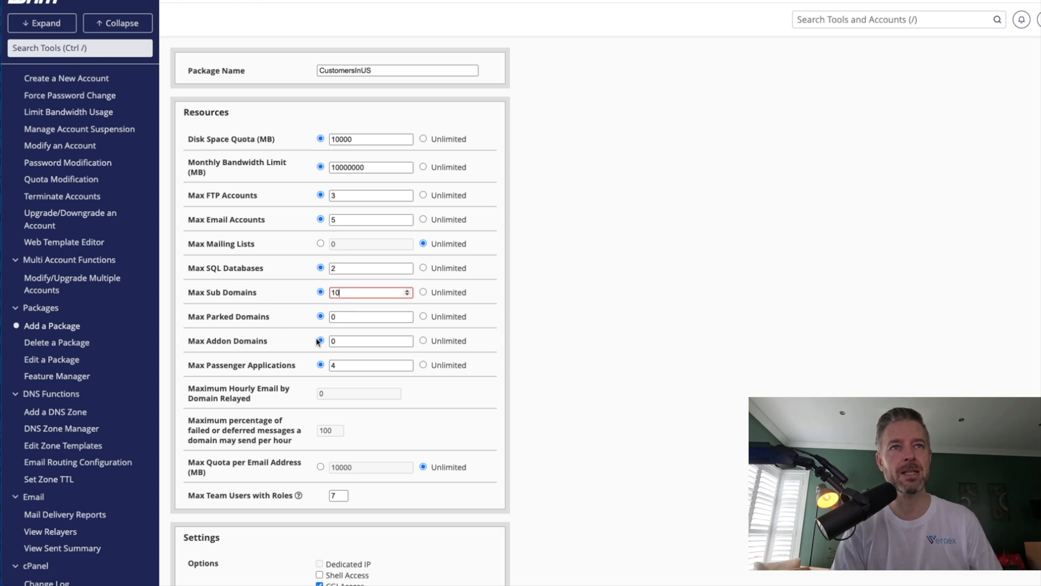
Examine the remaining resource limits, the settings including the cPanel theme choices, and the package extensions
scroll(335, 329, down, 3)
scroll(295, 179, down, 4)
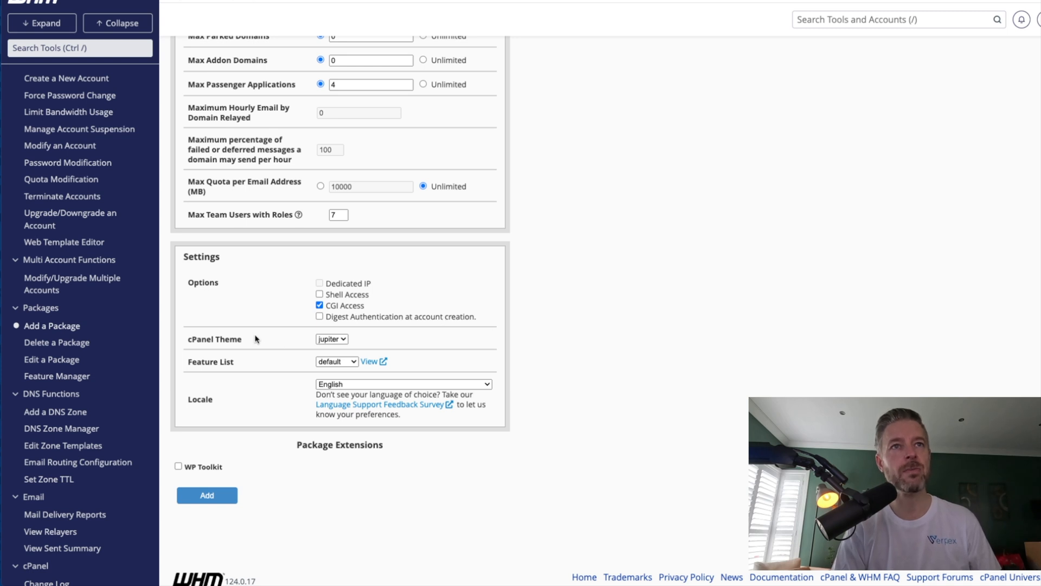
click(332, 338)
click(299, 333)
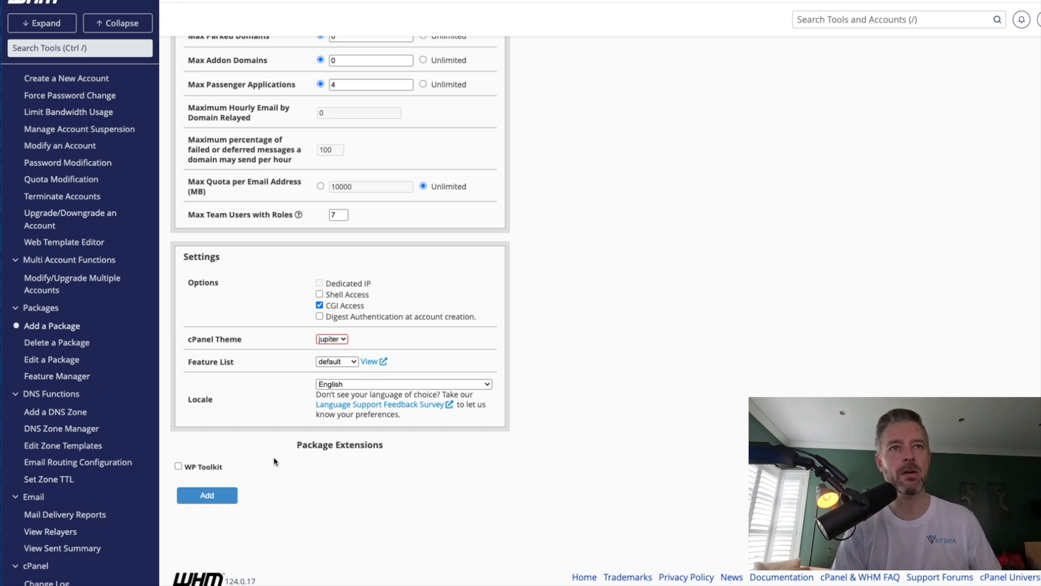
scroll(273, 461, up, 8)
scroll(287, 450, down, 3)
scroll(287, 453, down, 4)
scroll(262, 510, up, 2)
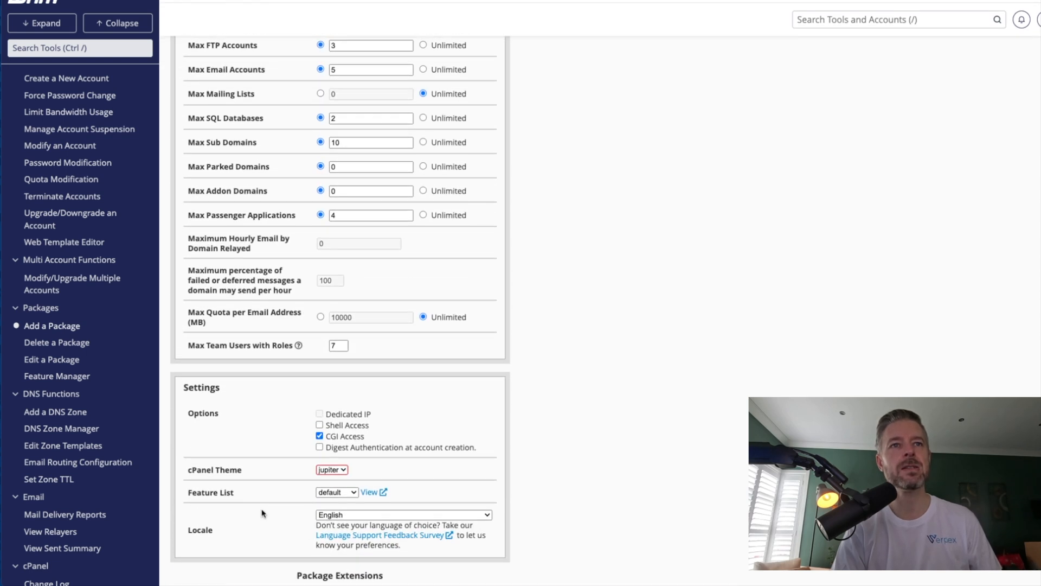
scroll(217, 504, down, 2)
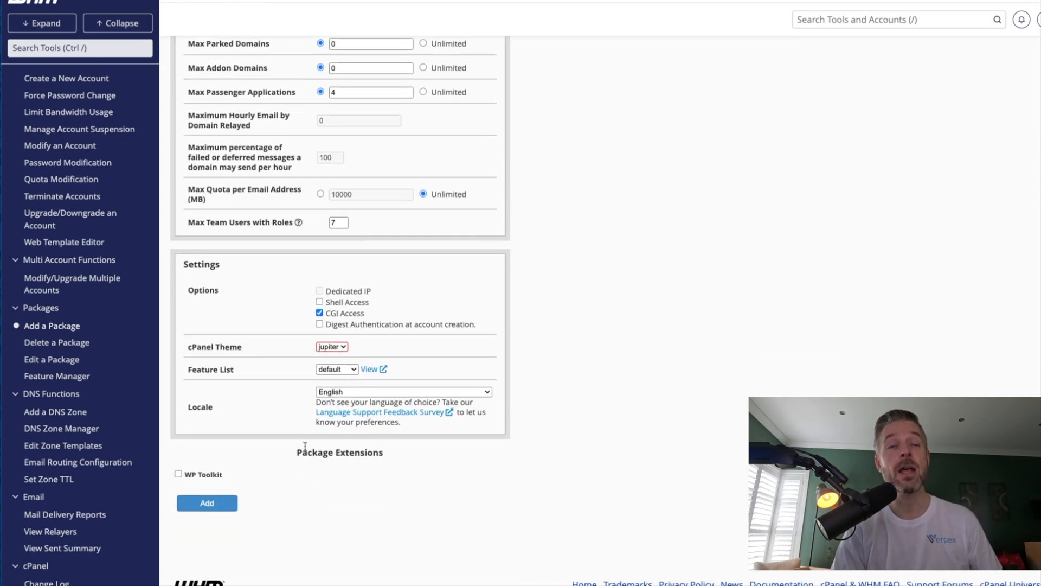
drag(190, 475, 232, 480)
click(251, 479)
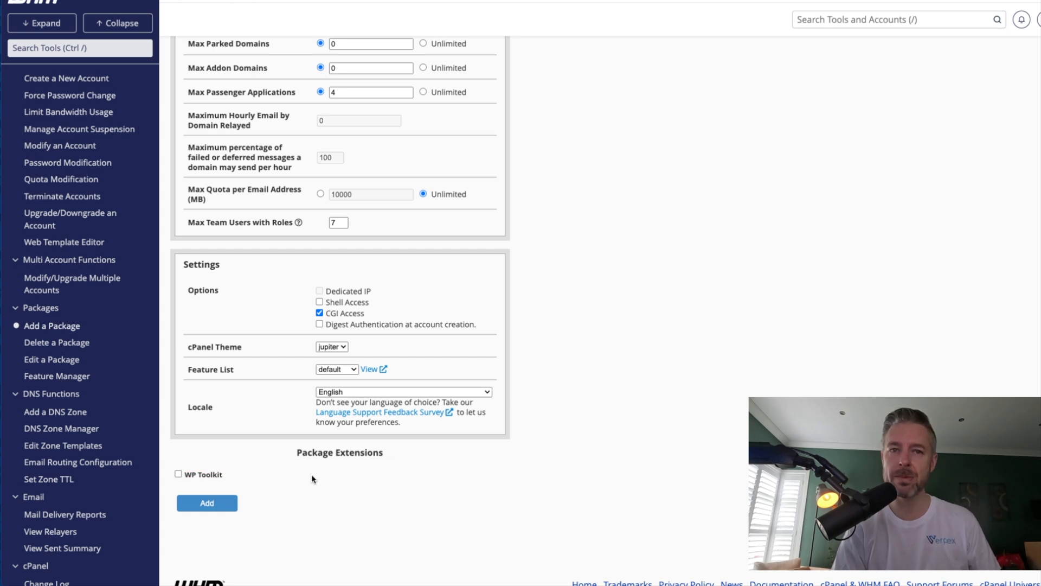
Enable the WP Toolkit extension and set the number of WordPress websites with vulnerability protection to 5
click(178, 474)
scroll(239, 478, down, 3)
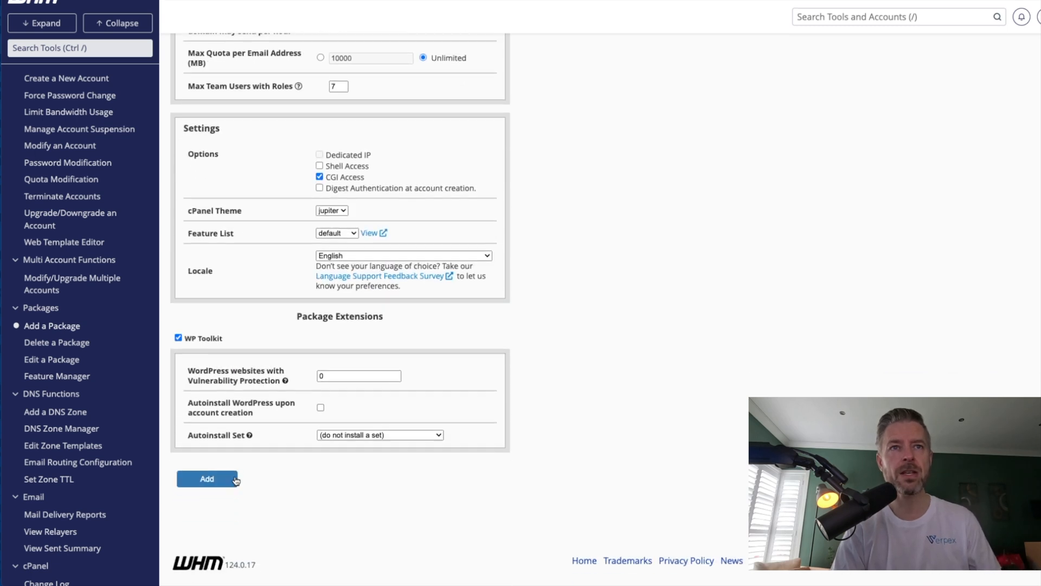
click(332, 380)
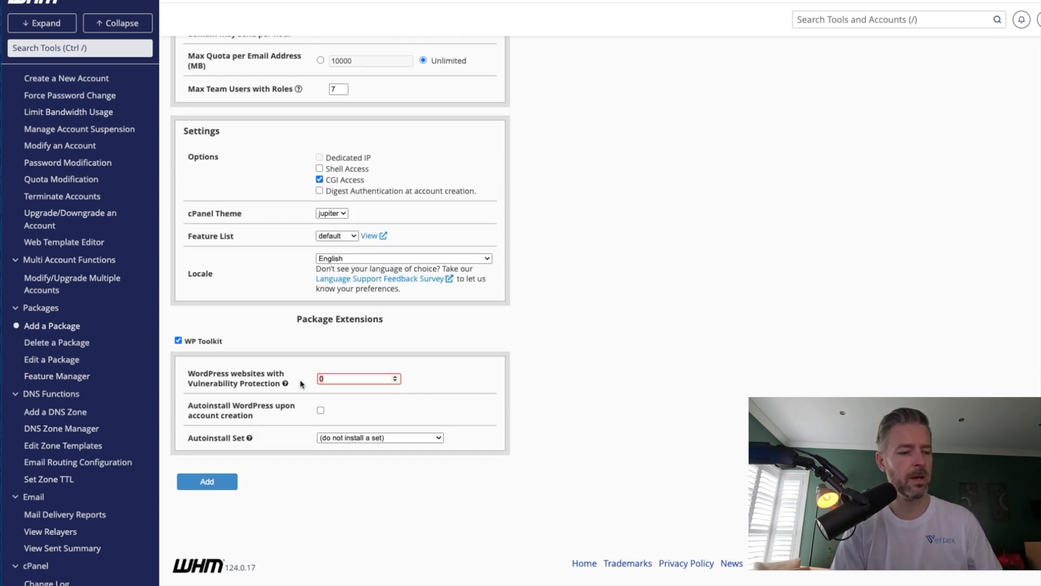
click(330, 496)
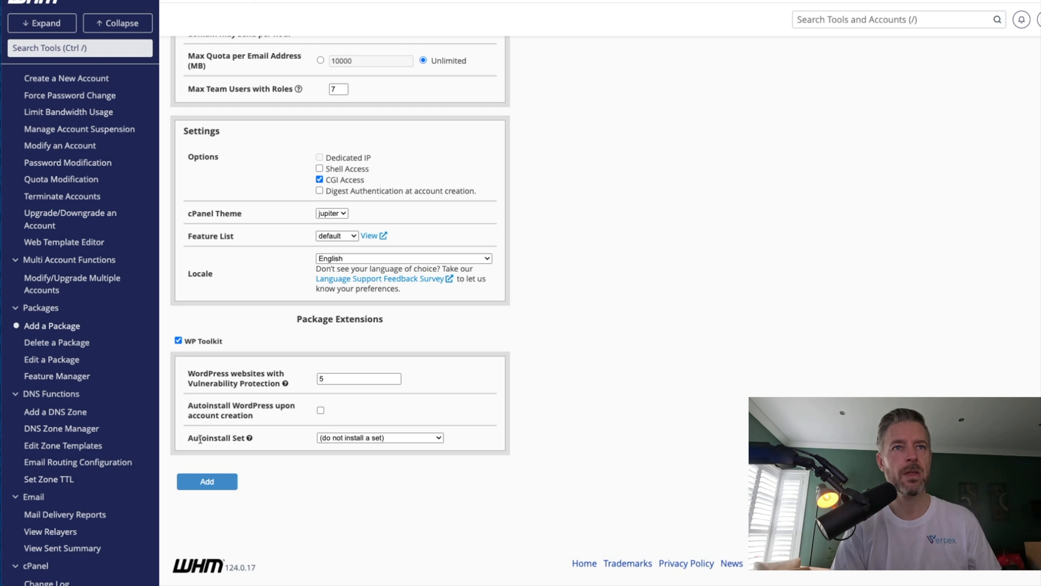
Choose WordPress Essentials as the autoinstall set and enable automatic WordPress installation upon account creation
click(339, 438)
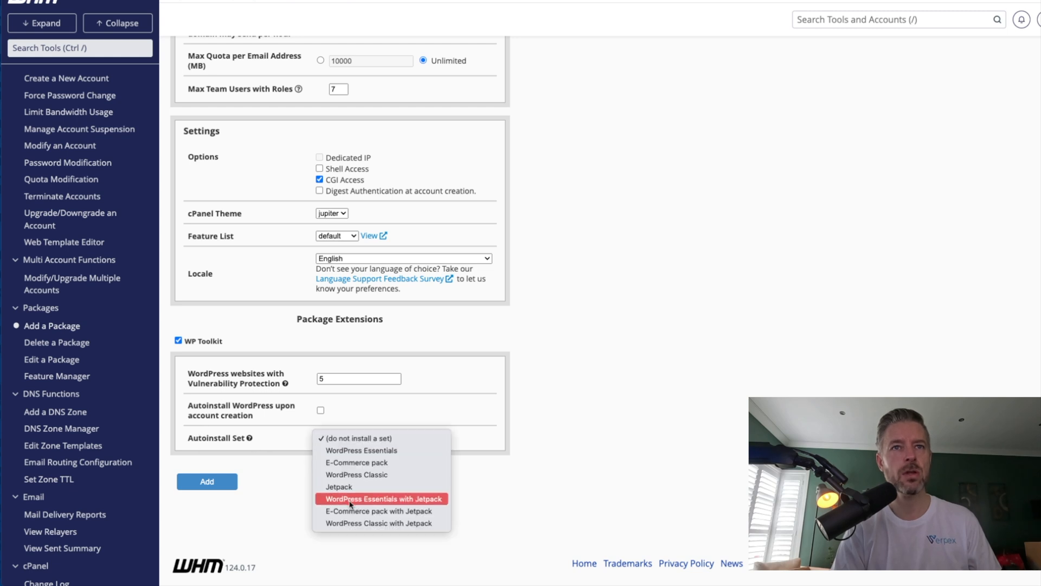
click(362, 452)
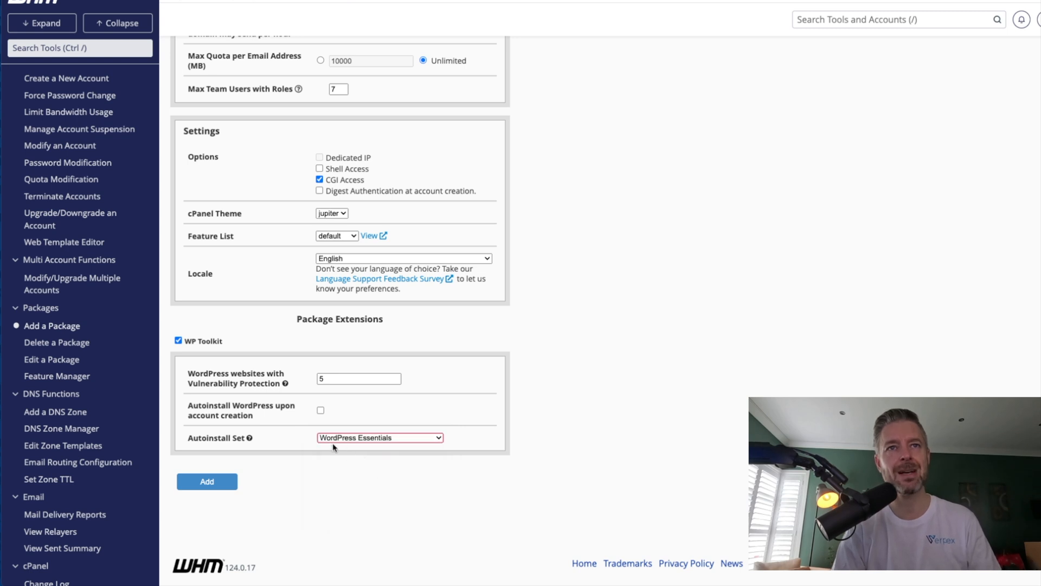
click(291, 499)
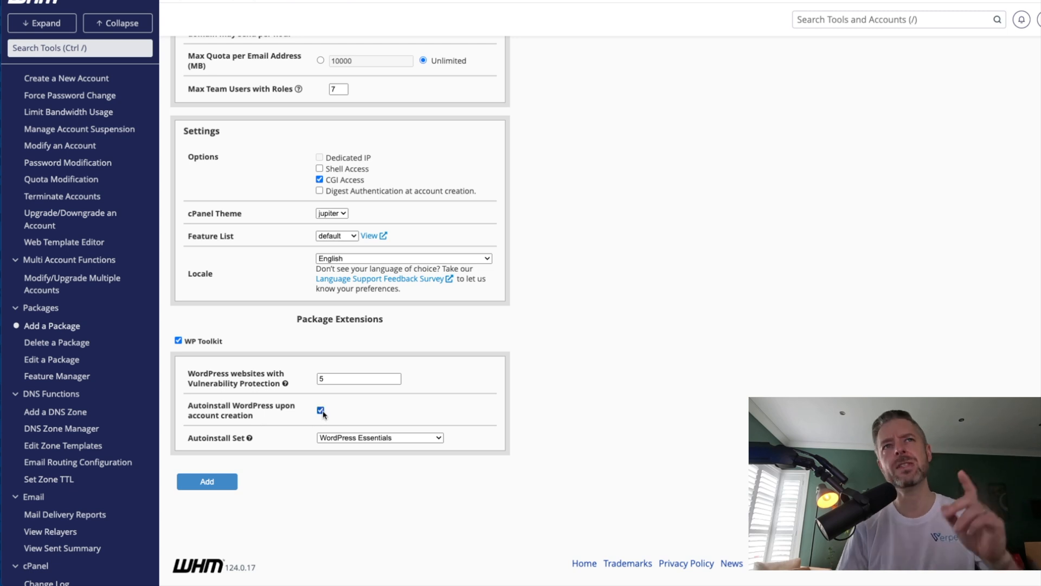
Rename the package as CustomersNeedingWordpress
scroll(323, 415, up, 9)
scroll(309, 244, down, 1)
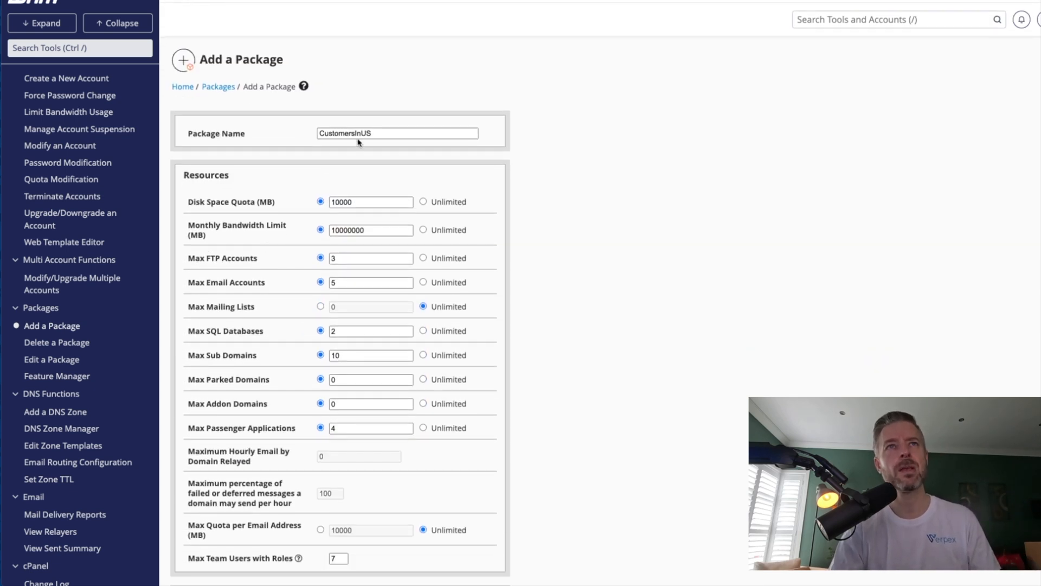
scroll(395, 172, down, 4)
scroll(406, 225, up, 5)
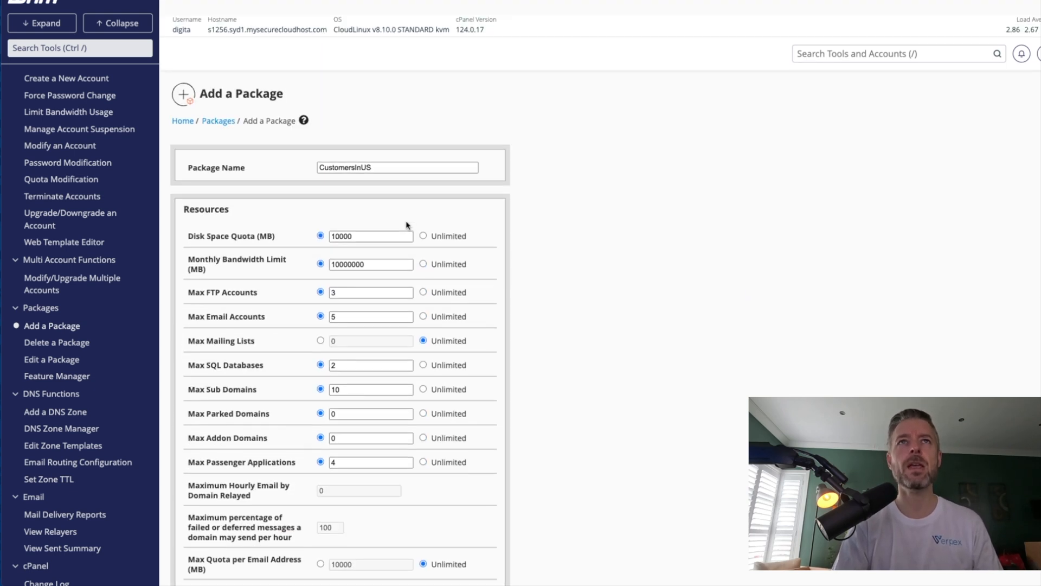
scroll(374, 132, down, 1)
click(382, 135)
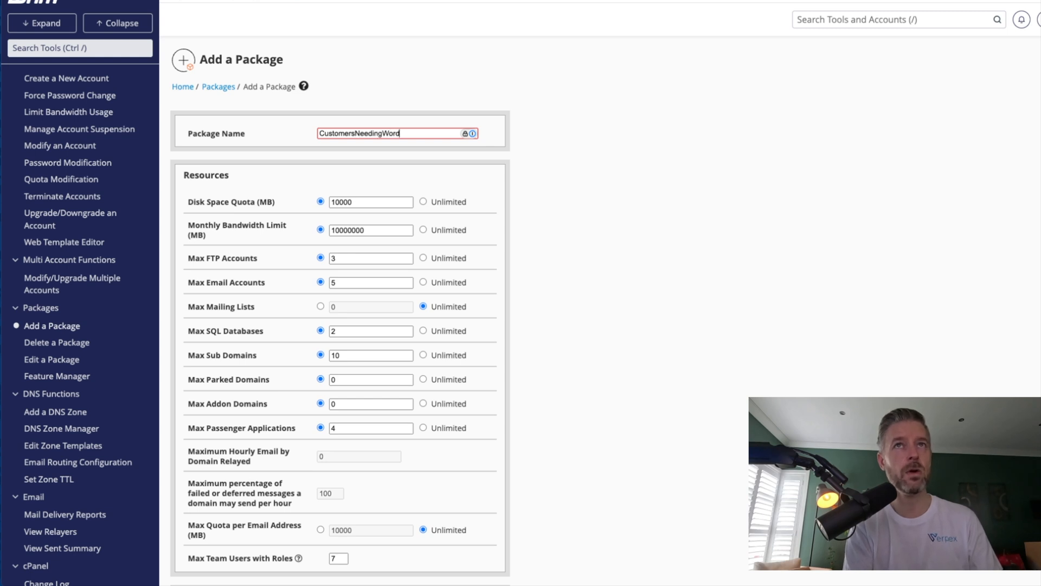
click(575, 182)
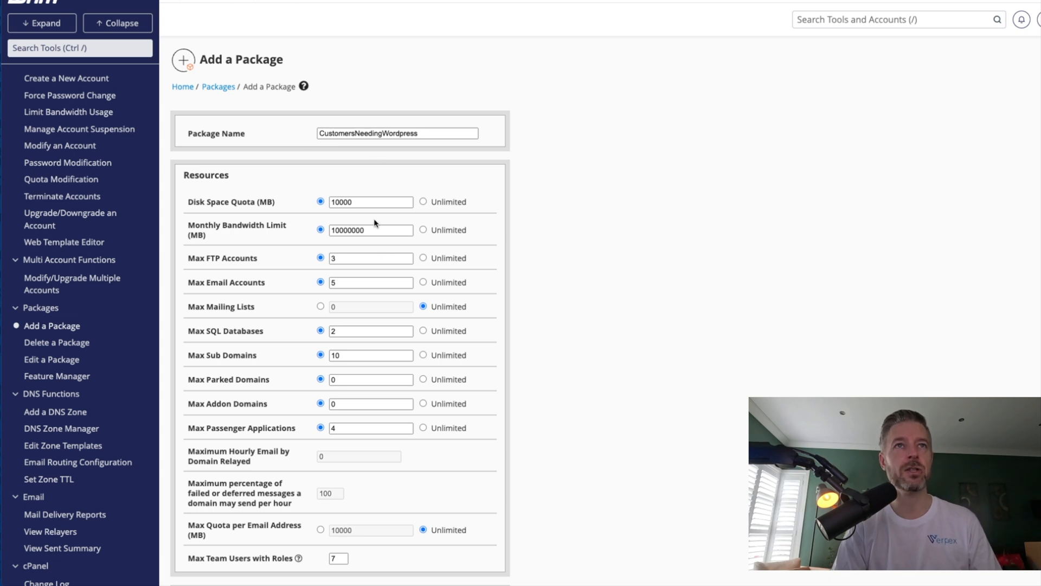
Add the CustomersNeedingWordpress package with the configured limits and WP Toolkit settings
scroll(374, 222, down, 10)
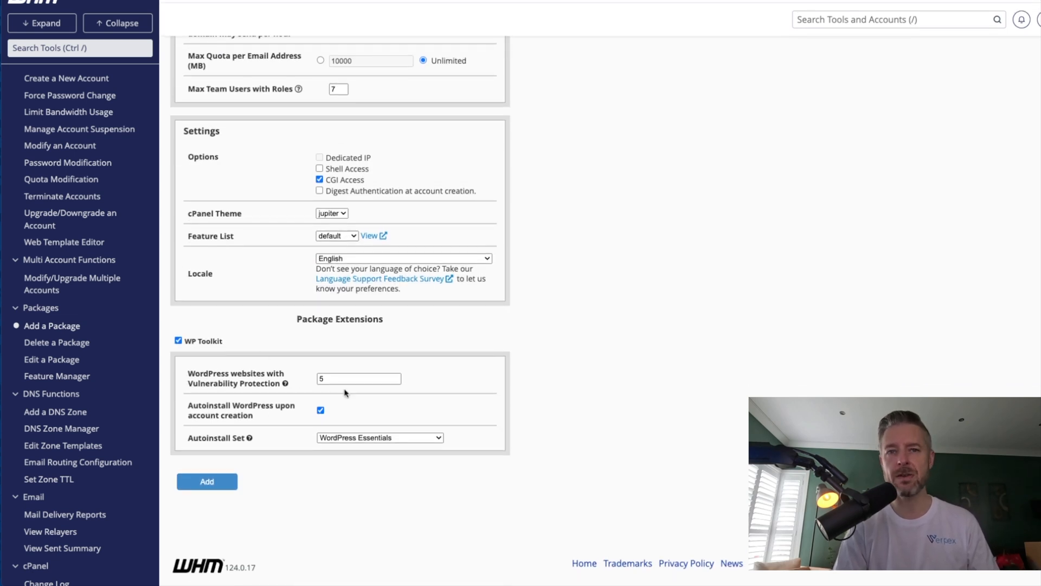
click(202, 485)
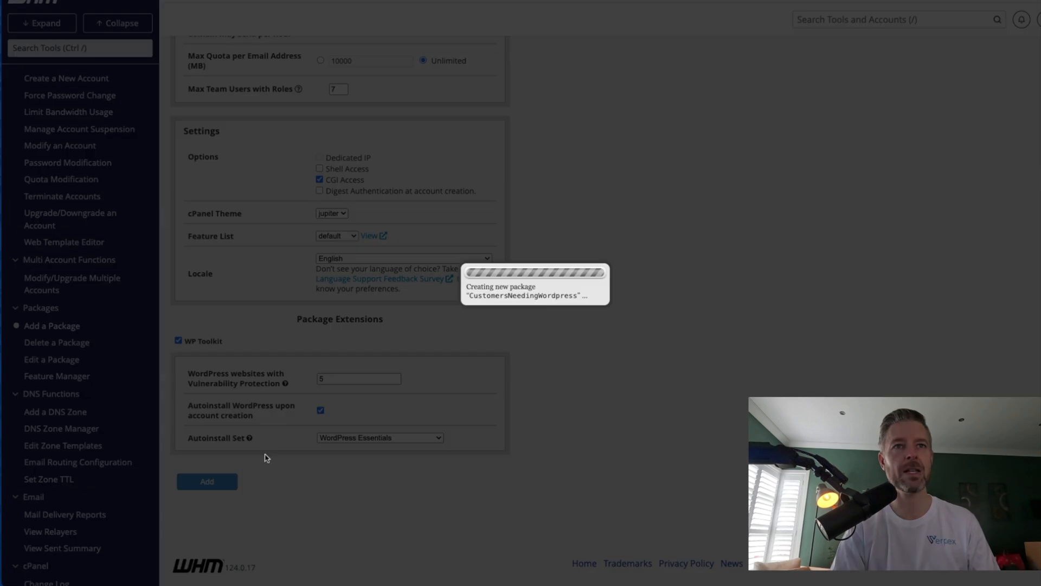
scroll(510, 313, up, 10)
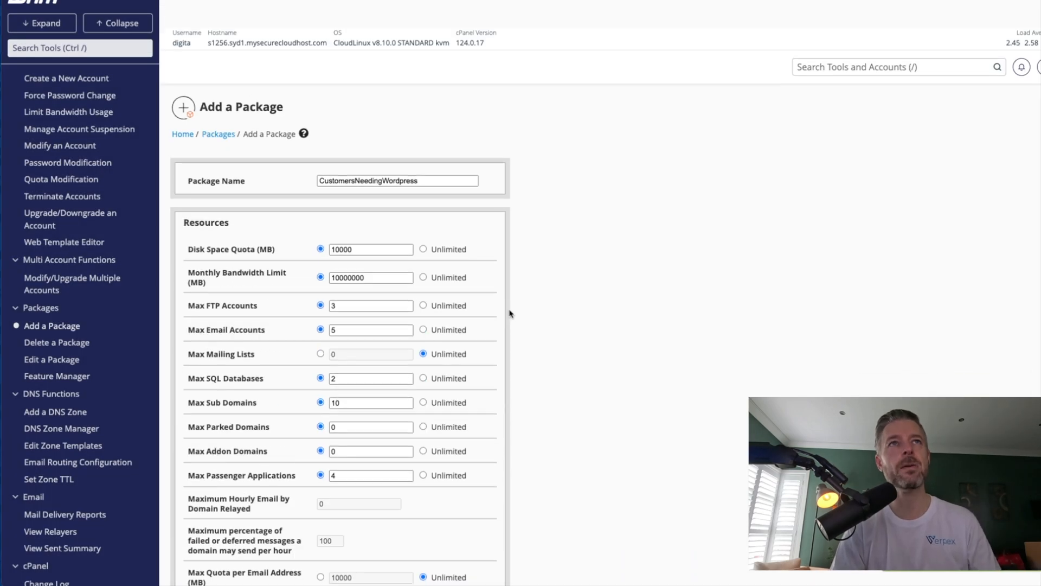
Open the account list and start creating a new account from it
scroll(103, 337, up, 5)
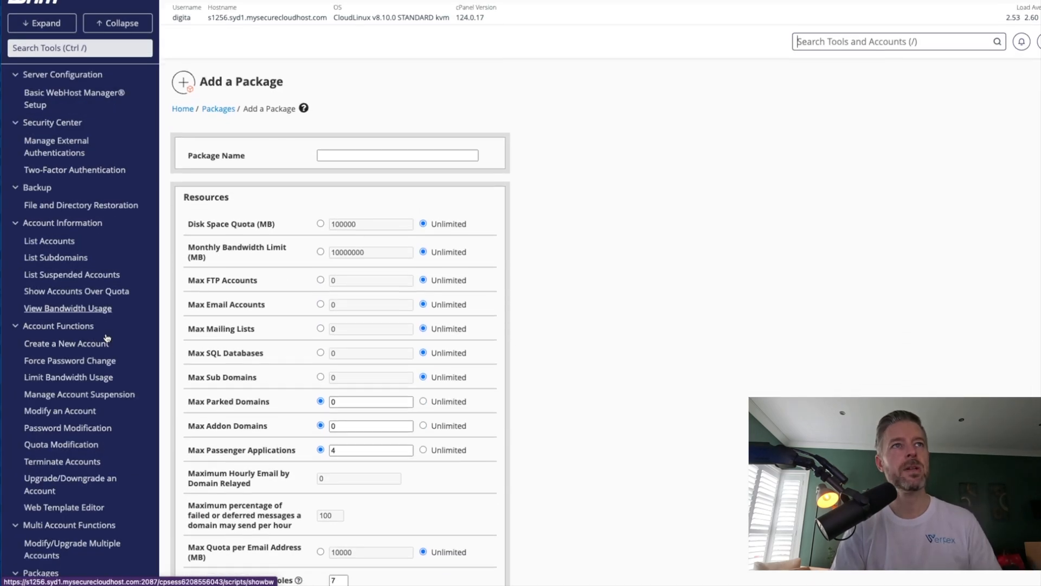
click(50, 241)
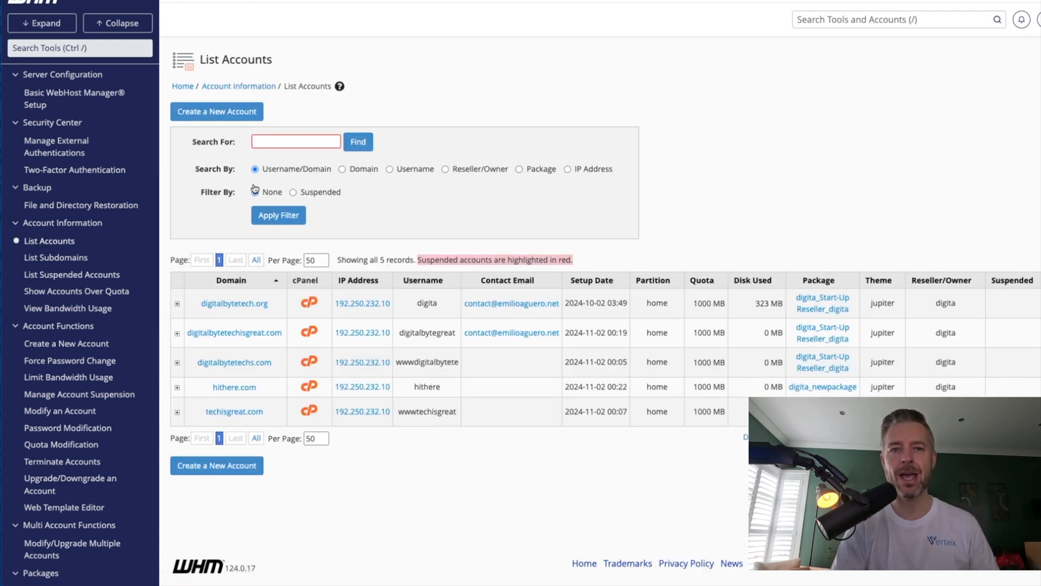
click(217, 467)
scroll(279, 342, down, 4)
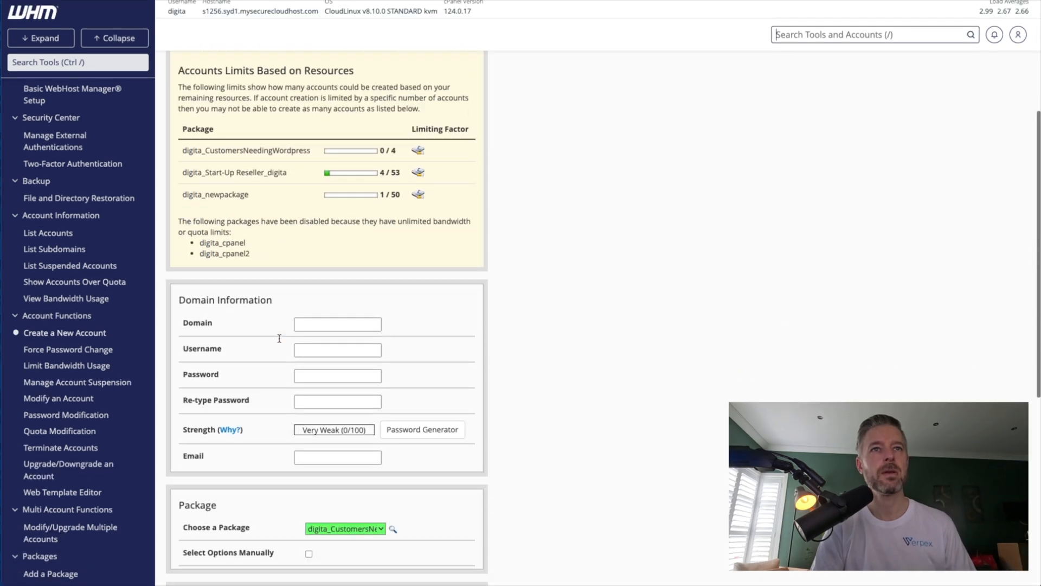
Enter mynewdomainwp as the new account's domain and username, and fill in the account password in both password fields
click(311, 280)
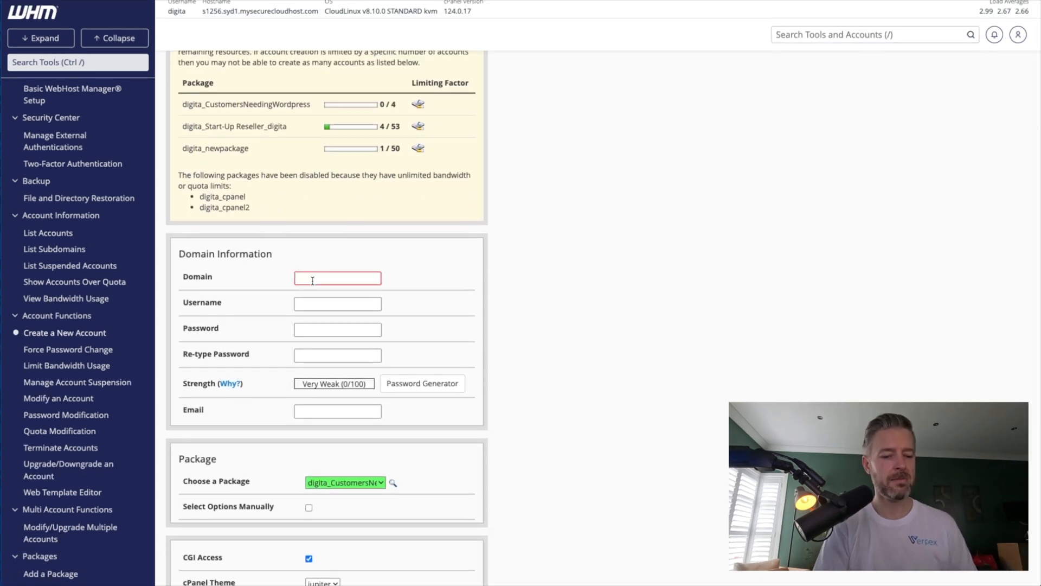
text(mynewdomainwp)
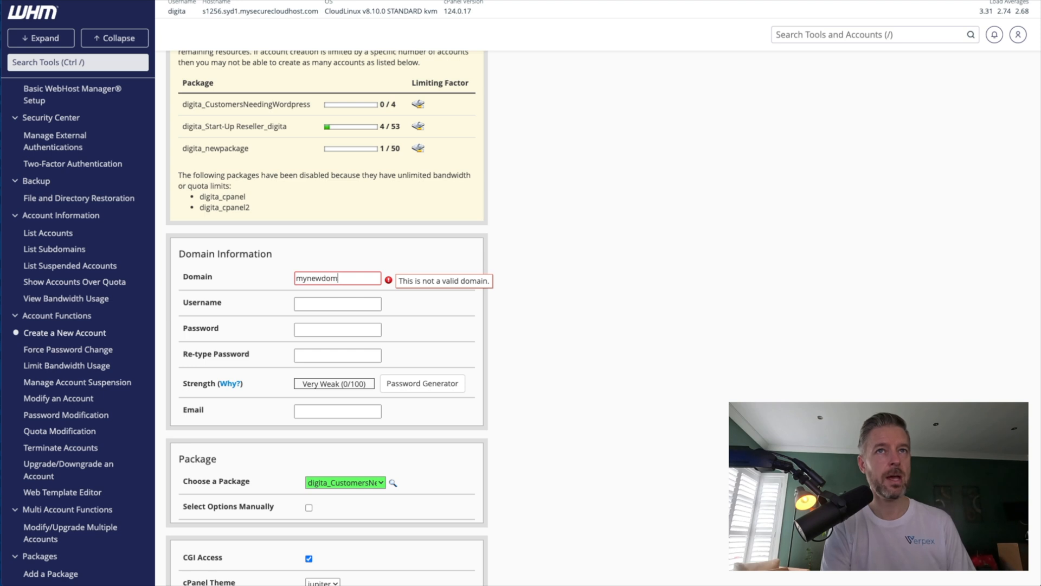
click(333, 303)
click(320, 329)
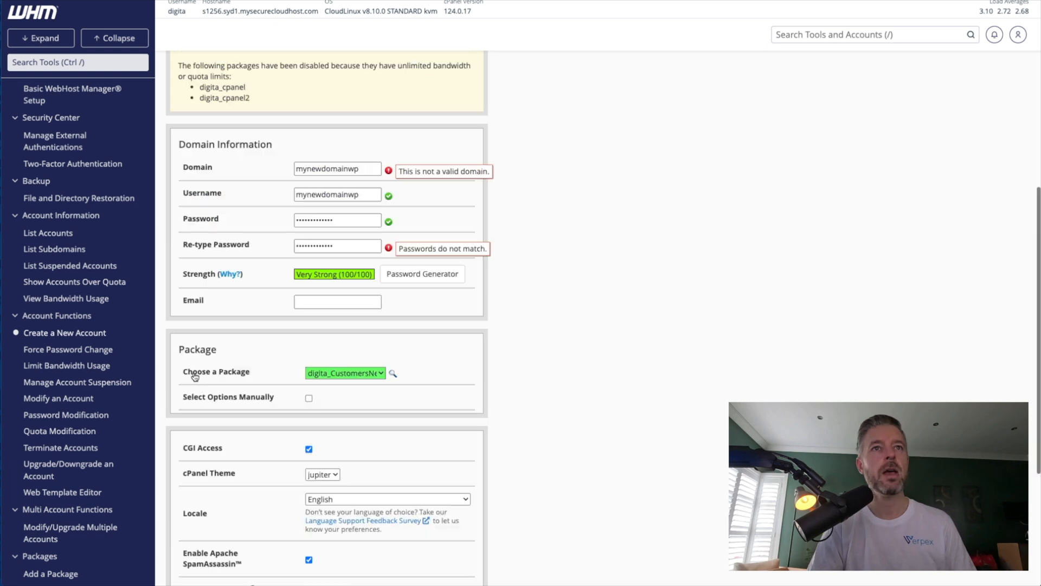
Select the digita_CustomersNeedingWordpress package for the new account
click(339, 374)
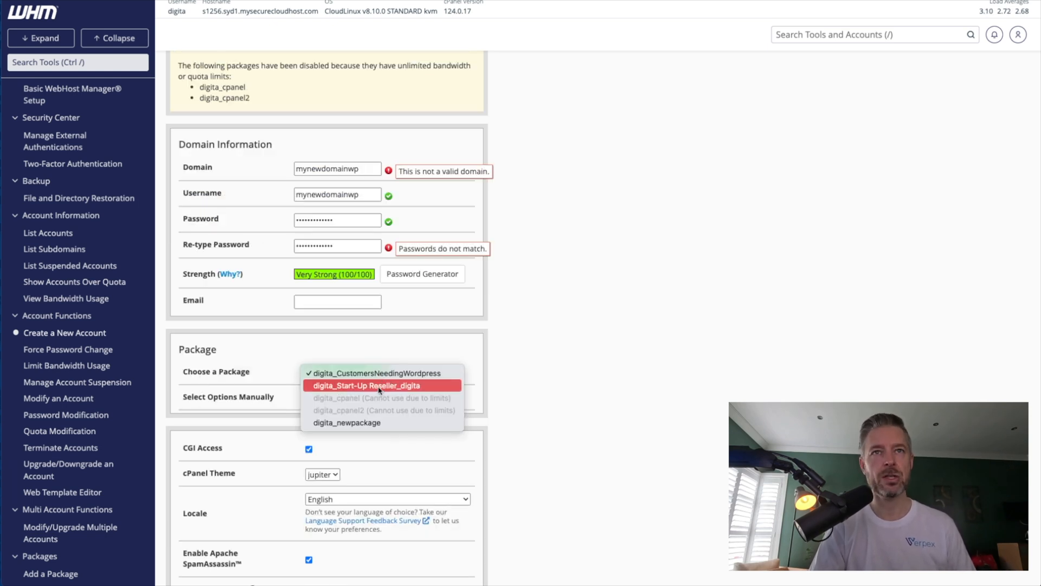
click(364, 373)
click(363, 373)
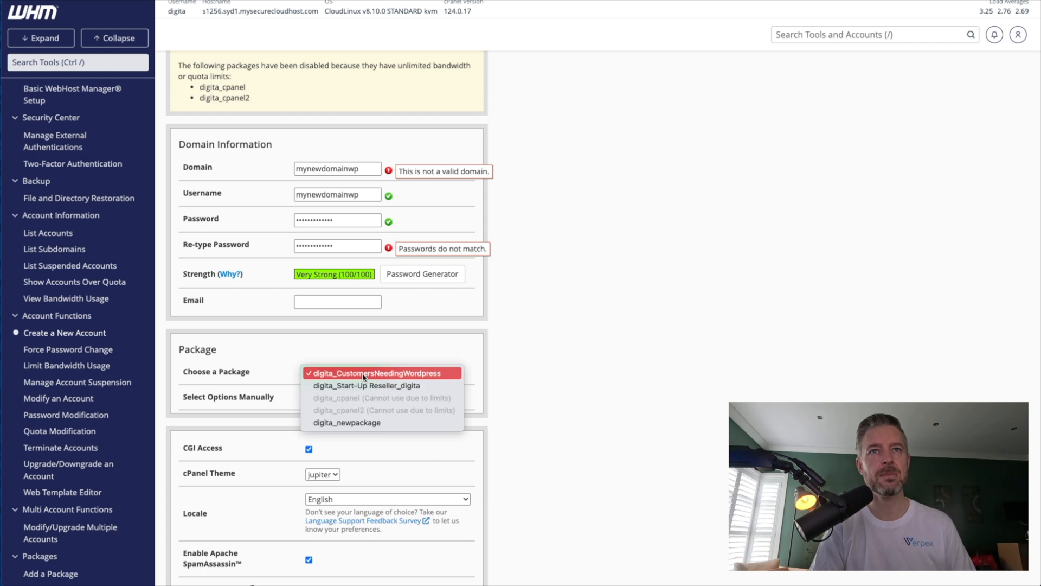
click(528, 385)
Create the account, keeping the remaining theme, locale, spam, mail routing and DNS settings at their defaults
scroll(357, 397, down, 1)
scroll(362, 396, down, 1)
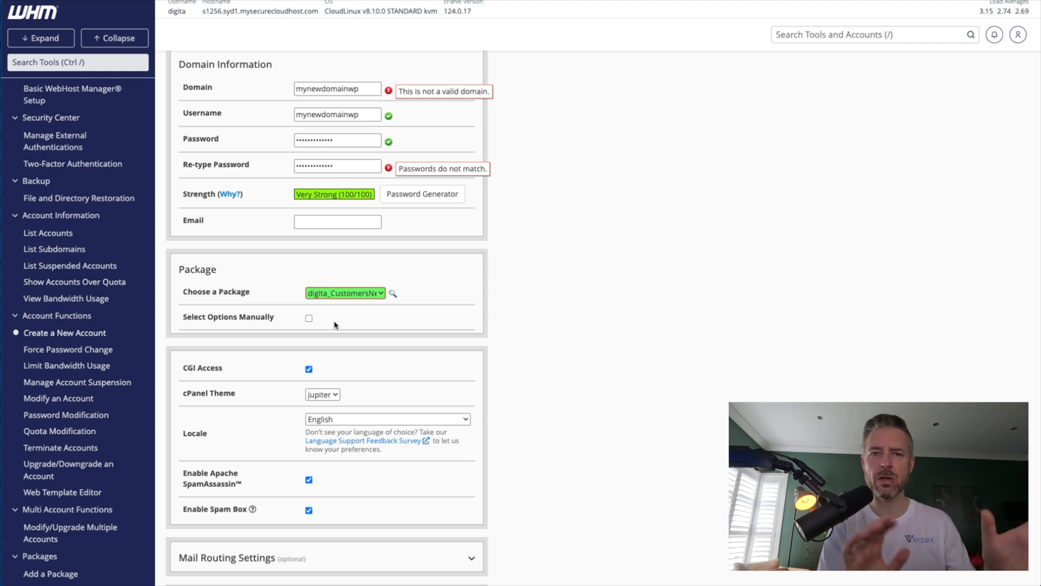
scroll(335, 325, down, 3)
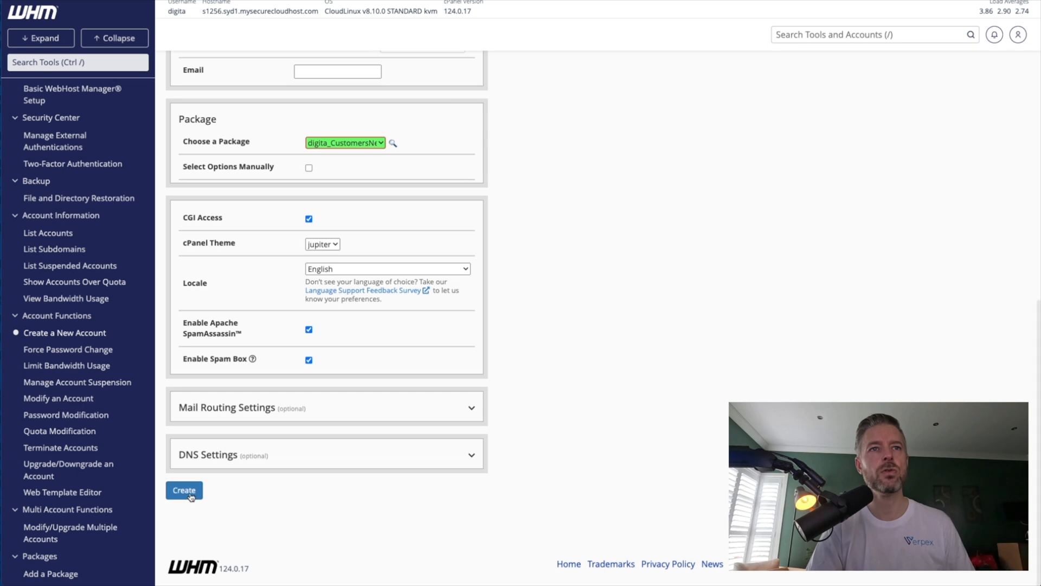
click(188, 490)
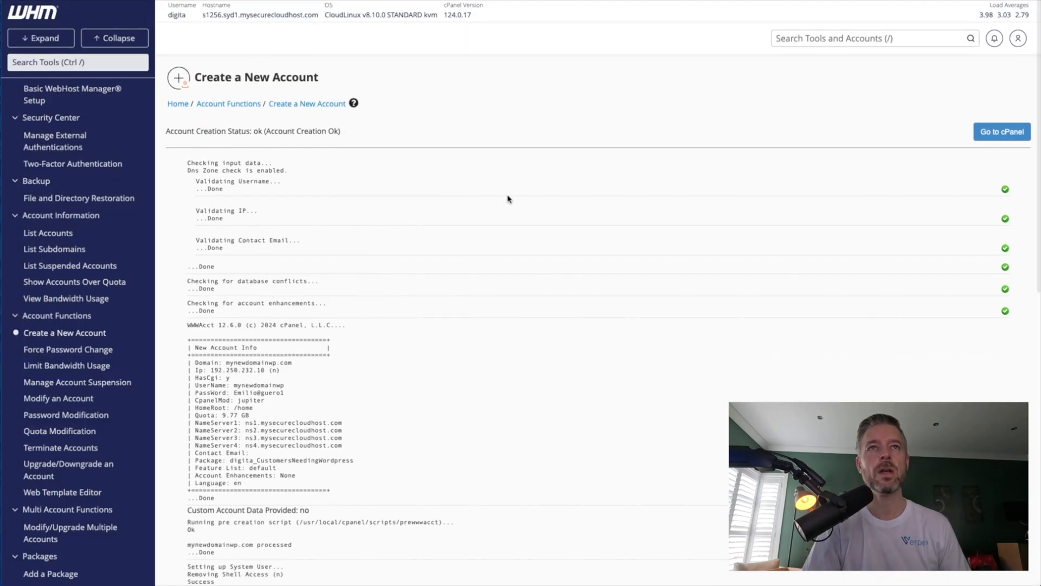
View the new account's cPanel, return to WHM and open the account list
click(1002, 132)
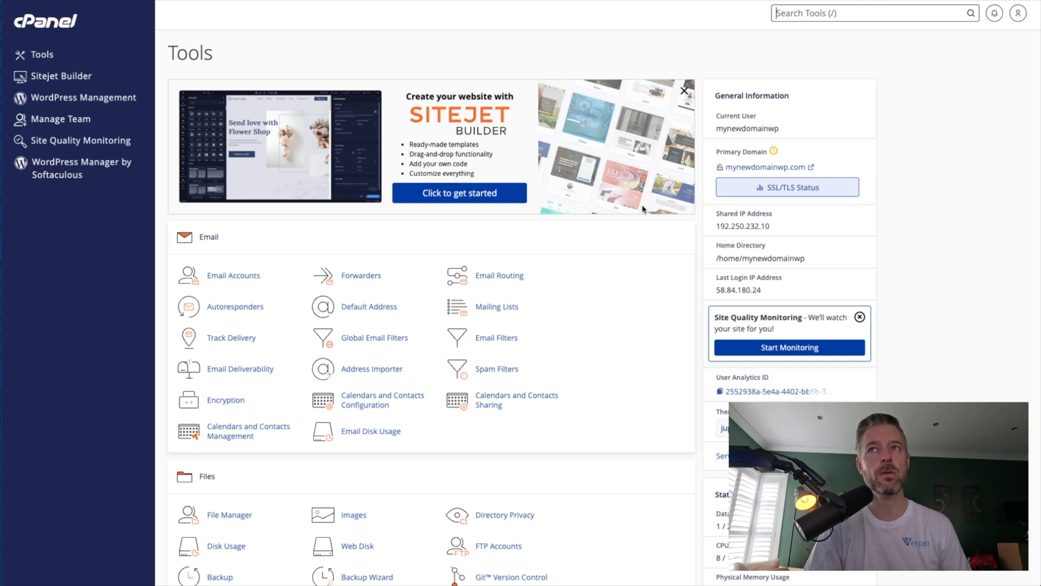
key(ctrl+shift+Tab)
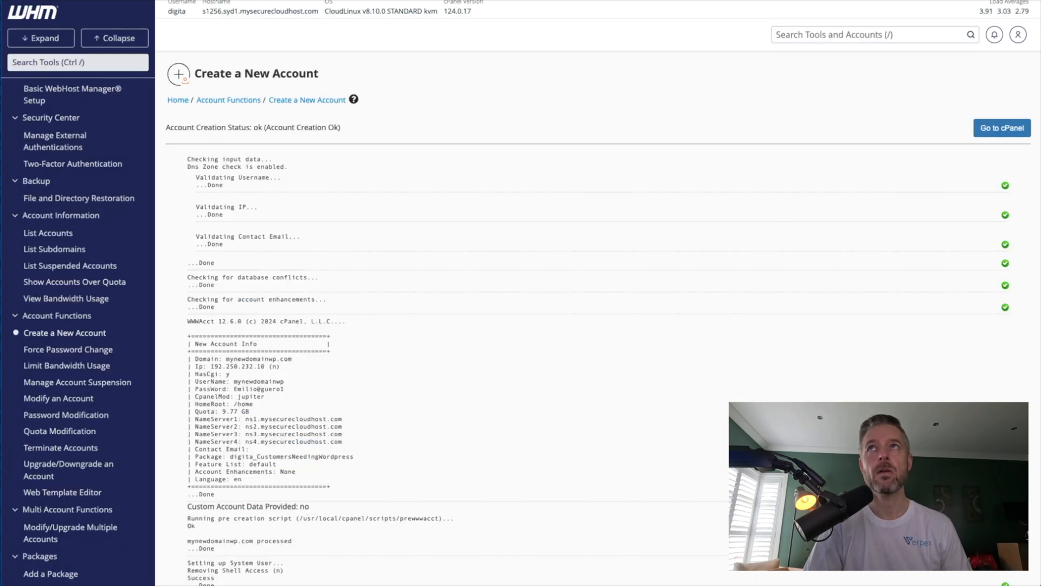
click(43, 232)
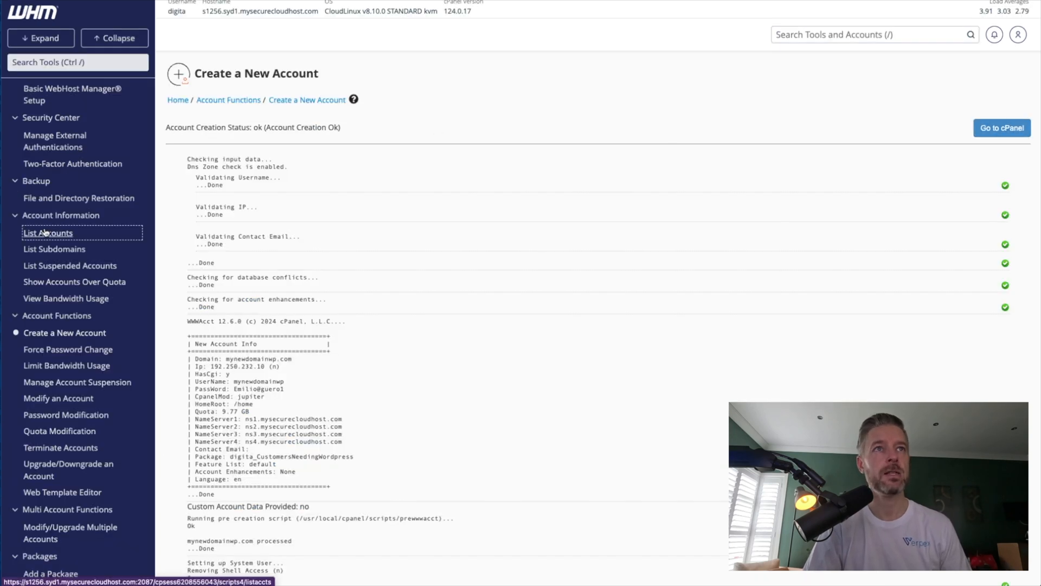